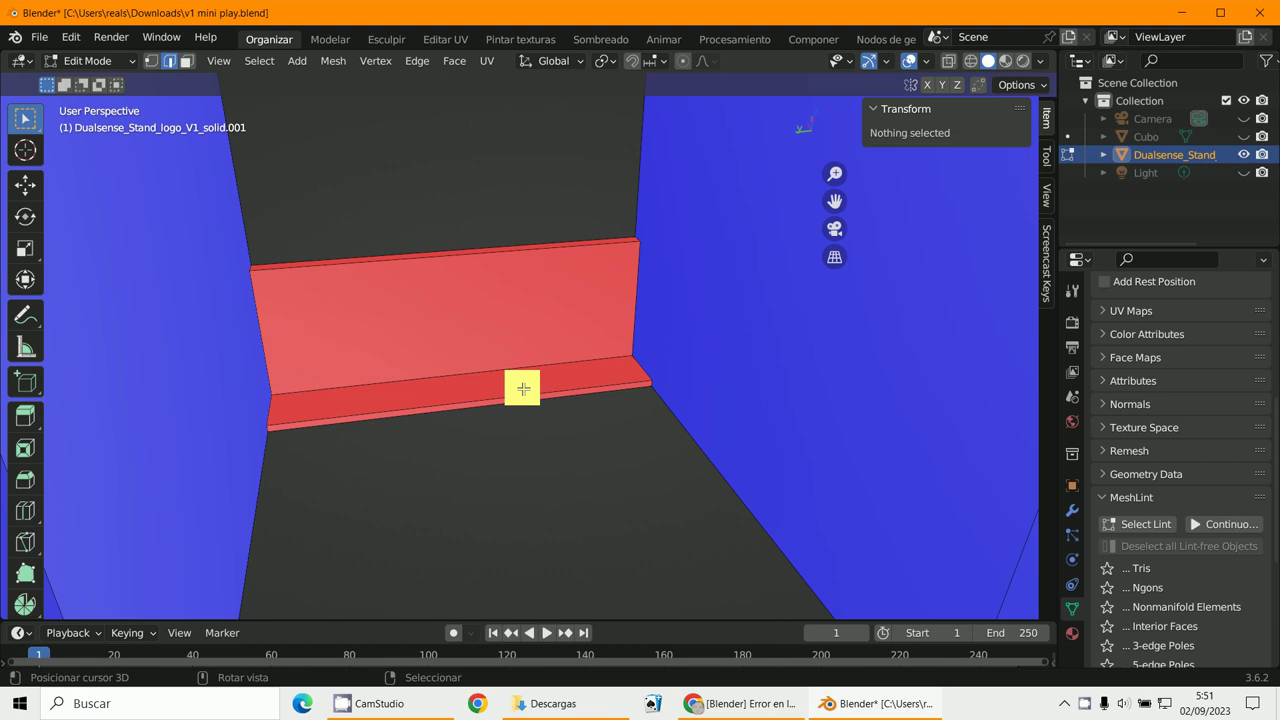
Recalculate the normals of the whole stand mesh to the outside and check the ledge corner
{"action": "key", "text": "a"}
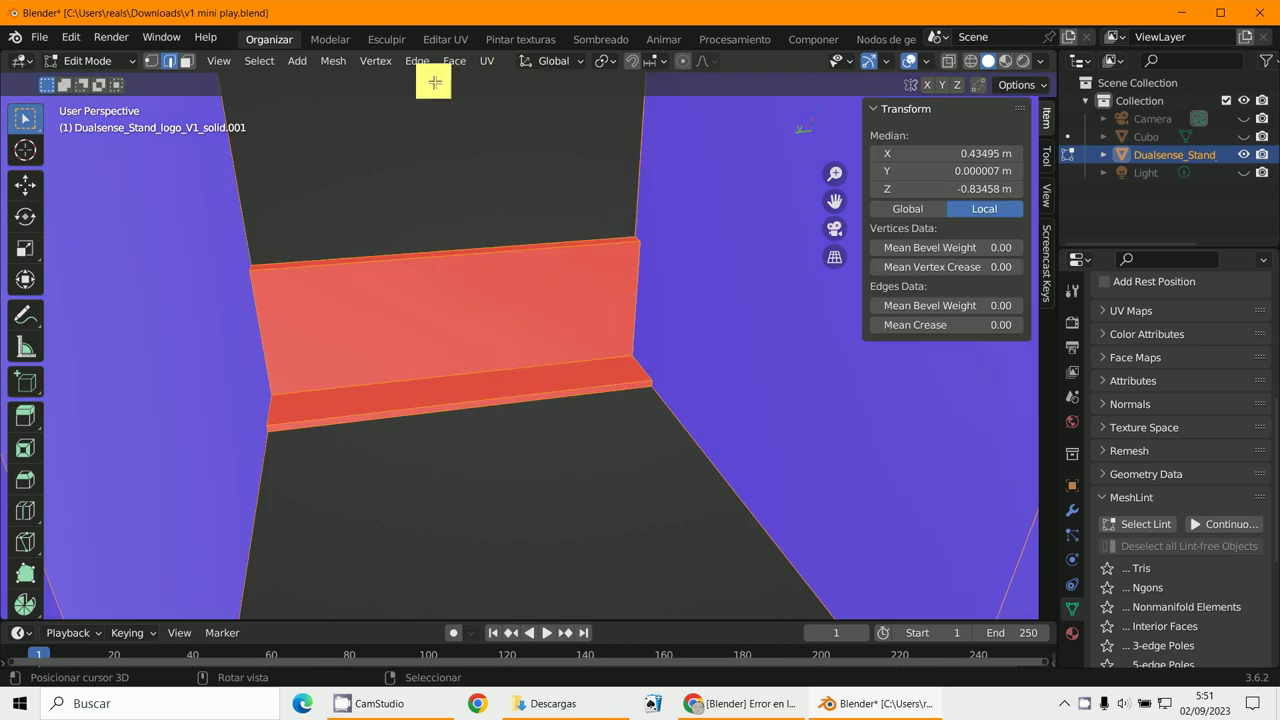
{"action": "left_click", "coordinate": [331, 61]}
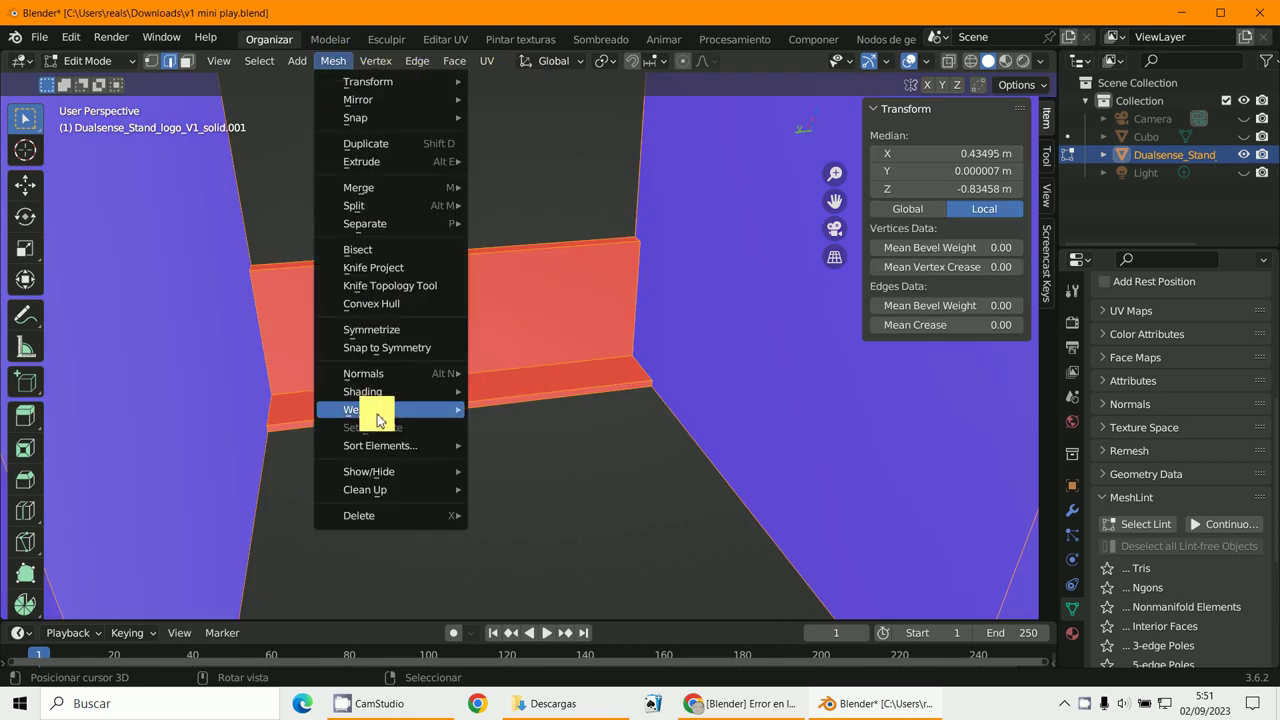
{"action": "mouse_move", "coordinate": [380, 373]}
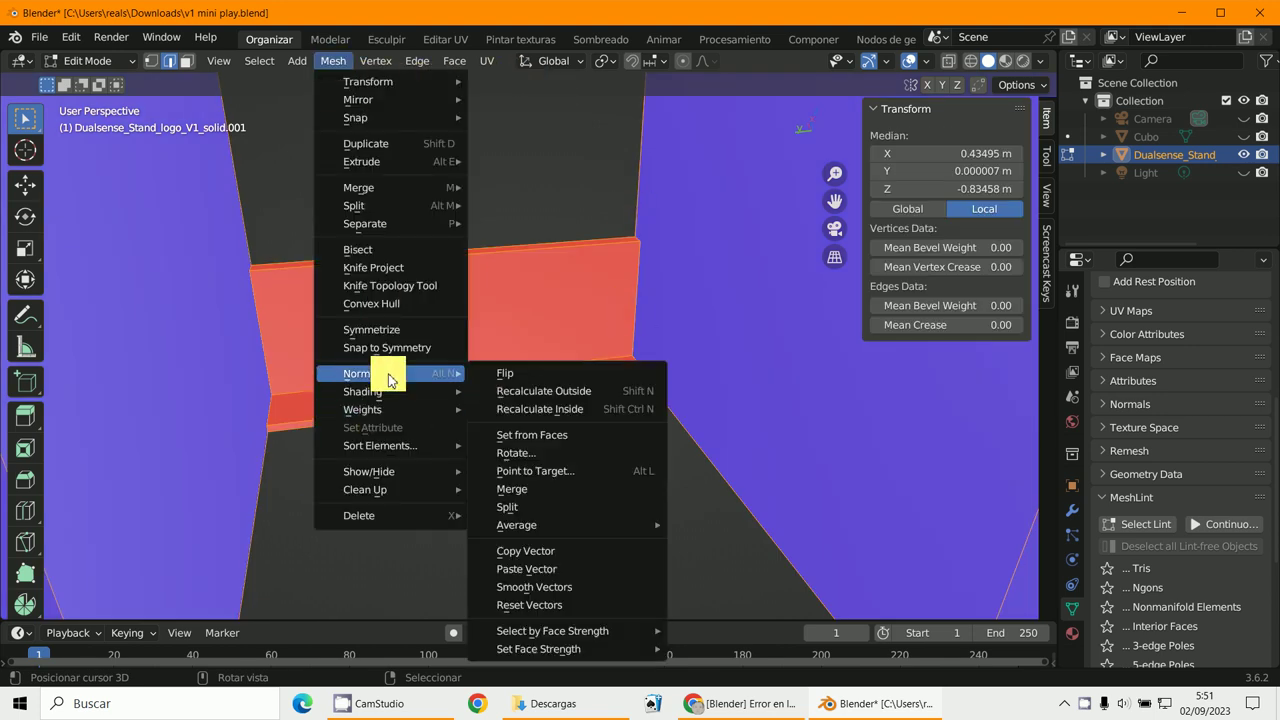
{"action": "left_click", "coordinate": [590, 391]}
{"action": "middle_click_drag", "start_coordinate": [586, 386], "coordinate": [537, 372]}
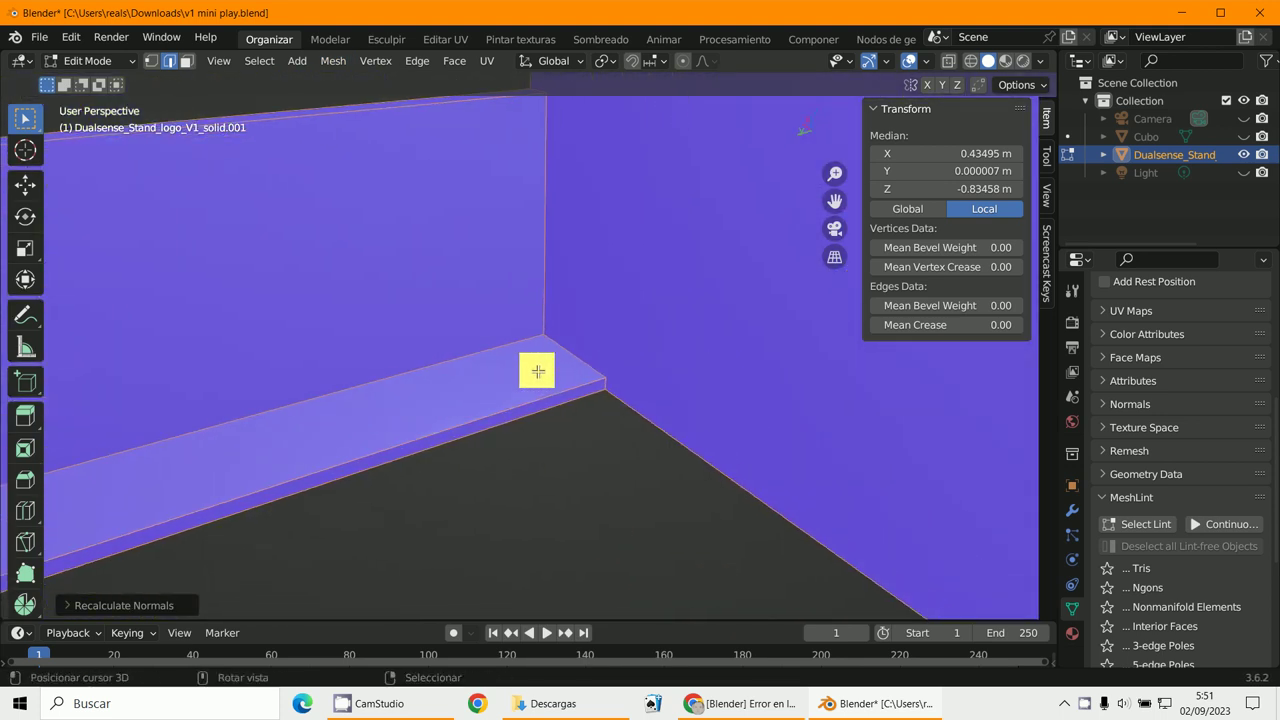
{"action": "middle_click_drag", "start_coordinate": [789, 383], "coordinate": [714, 291]}
{"action": "middle_click_drag", "start_coordinate": [554, 289], "coordinate": [654, 379]}
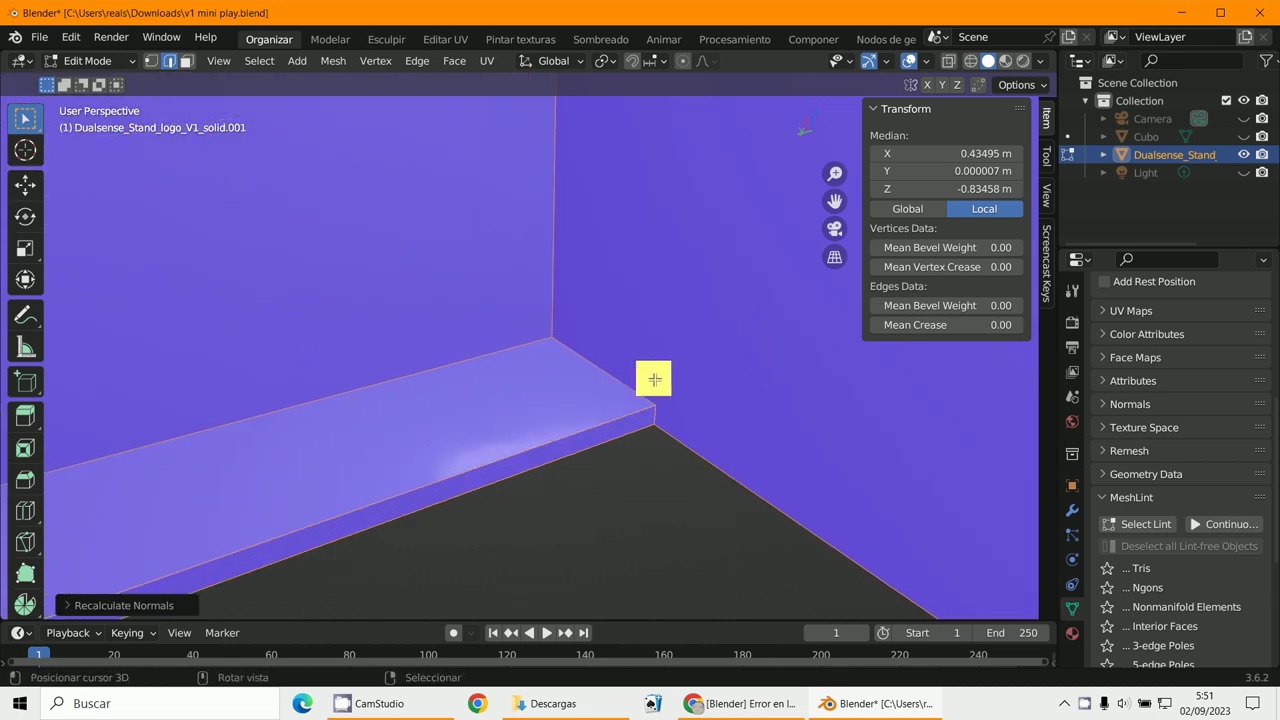
Switch to face selection and hide the top and front faces of the ledge between the side panels
{"action": "left_click", "coordinate": [186, 61]}
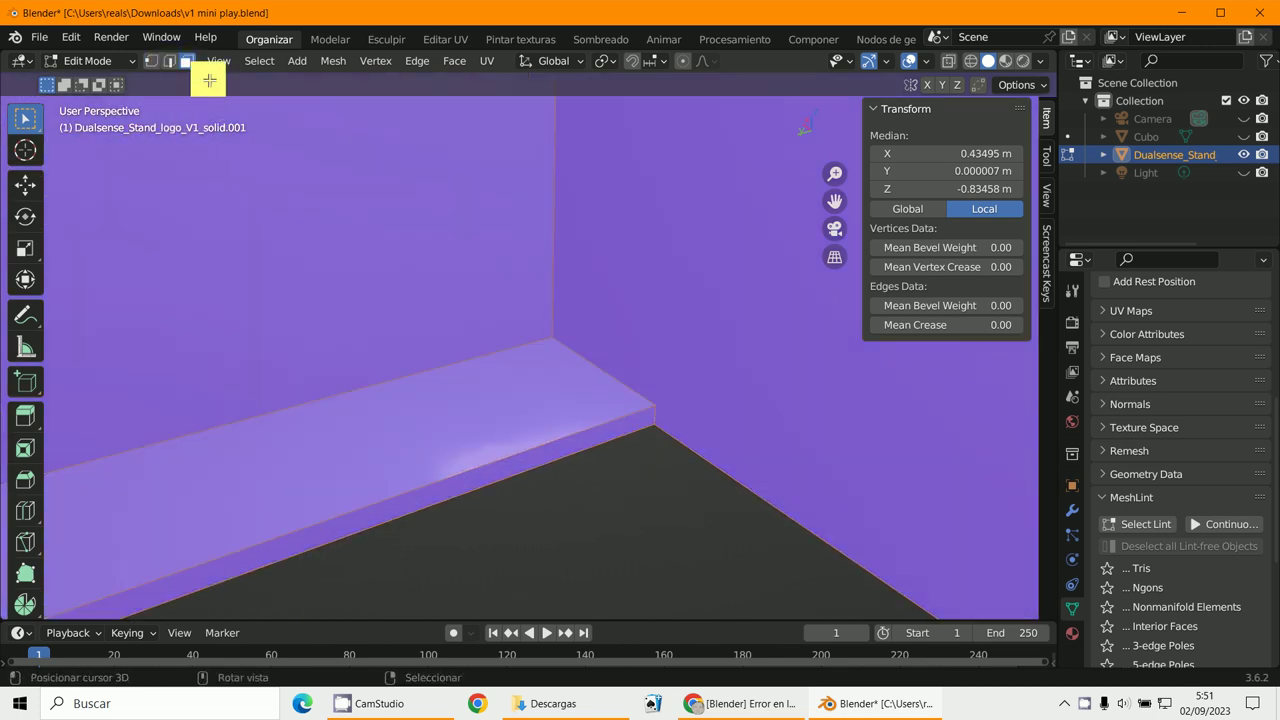
{"action": "left_click", "coordinate": [656, 342]}
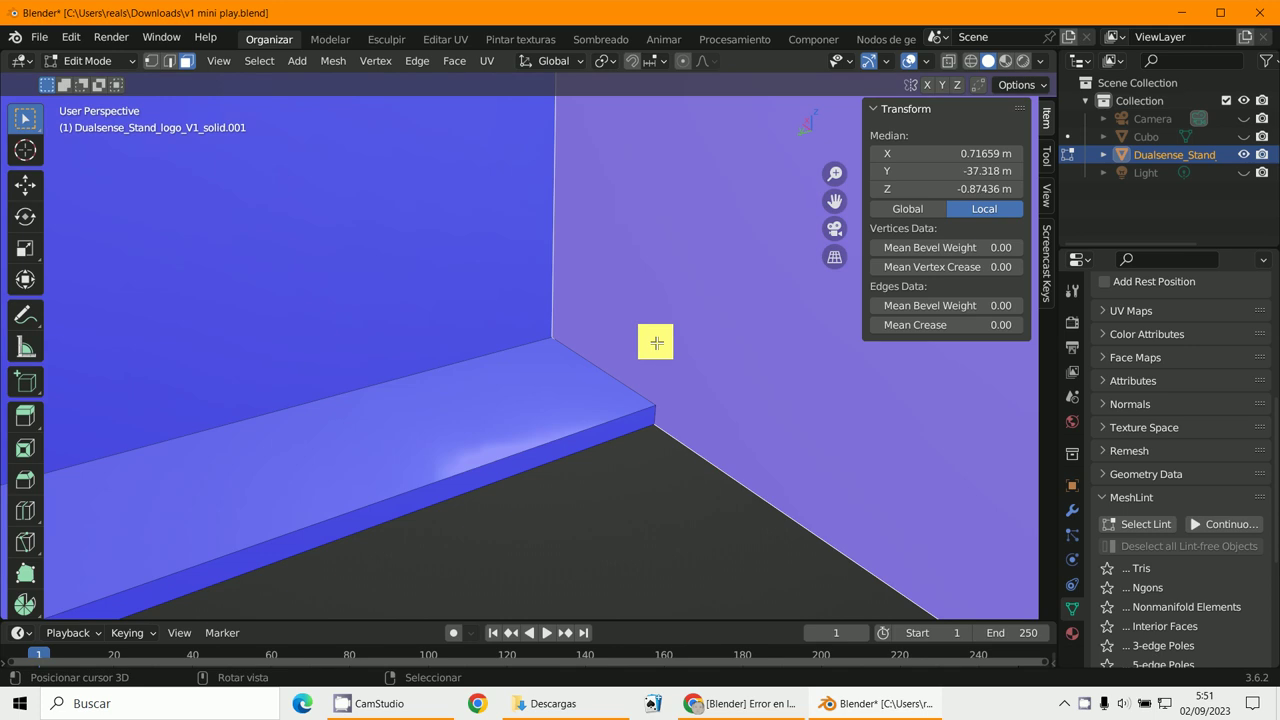
{"action": "middle_click_drag", "start_coordinate": [656, 342], "coordinate": [529, 398]}
{"action": "left_click", "coordinate": [525, 399]}
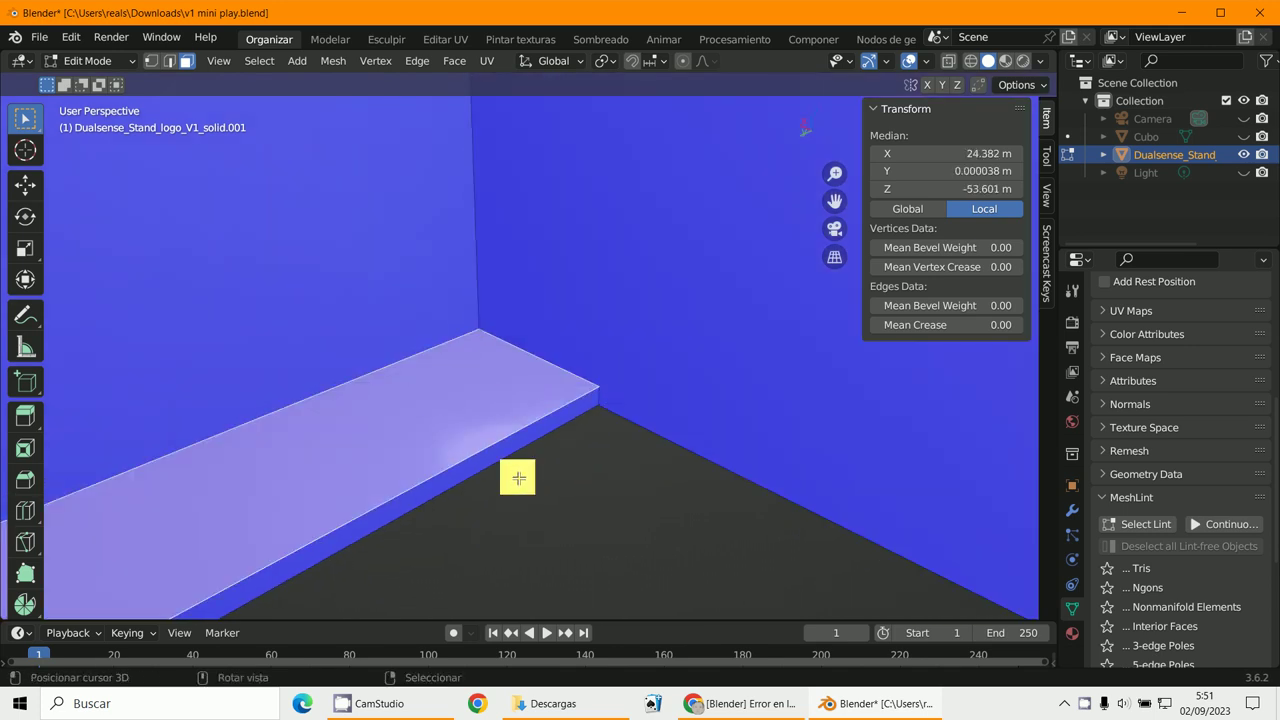
{"action": "left_click", "coordinate": [515, 444]}
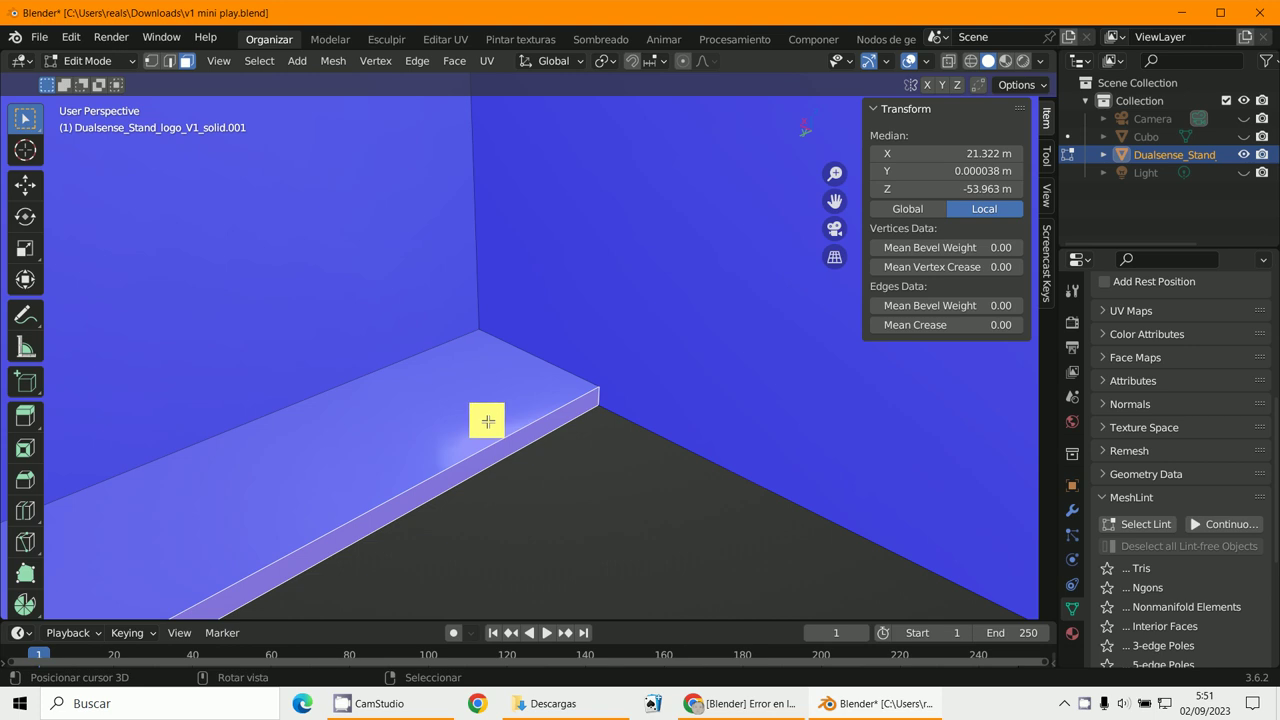
{"action": "left_click", "coordinate": [483, 416]}
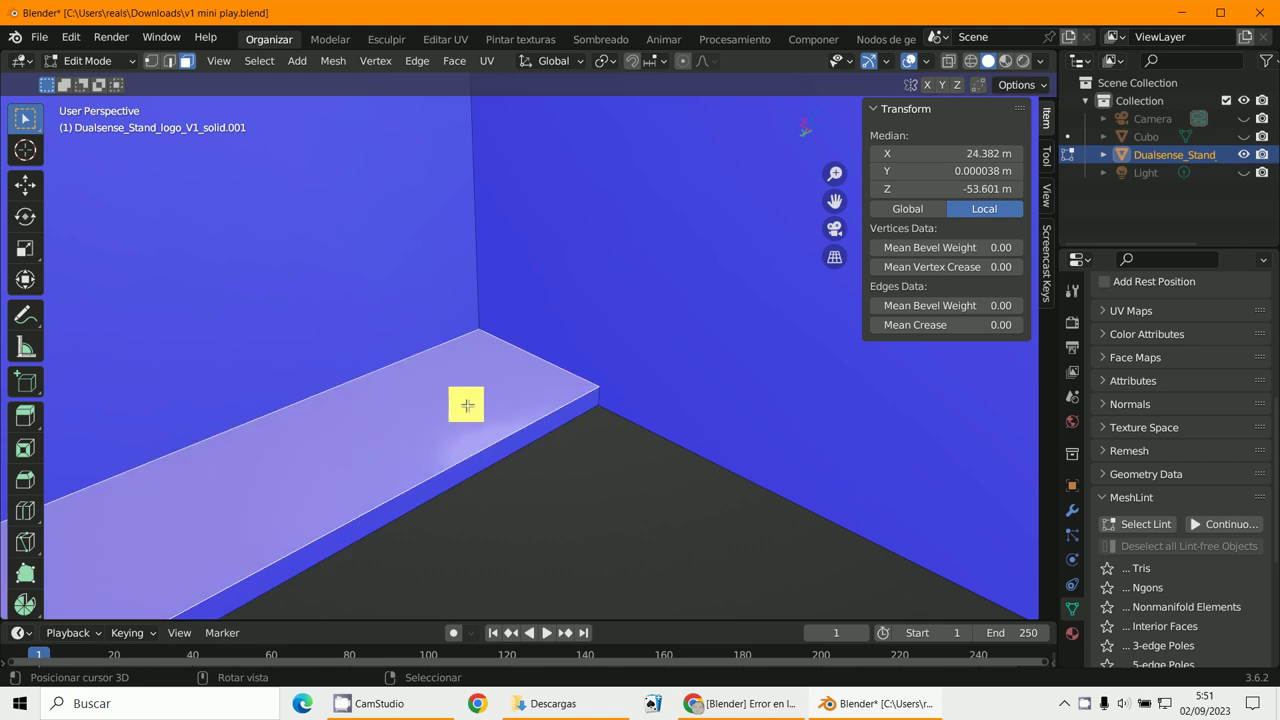
{"action": "left_click", "coordinate": [493, 454]}
{"action": "left_click", "coordinate": [478, 432]}
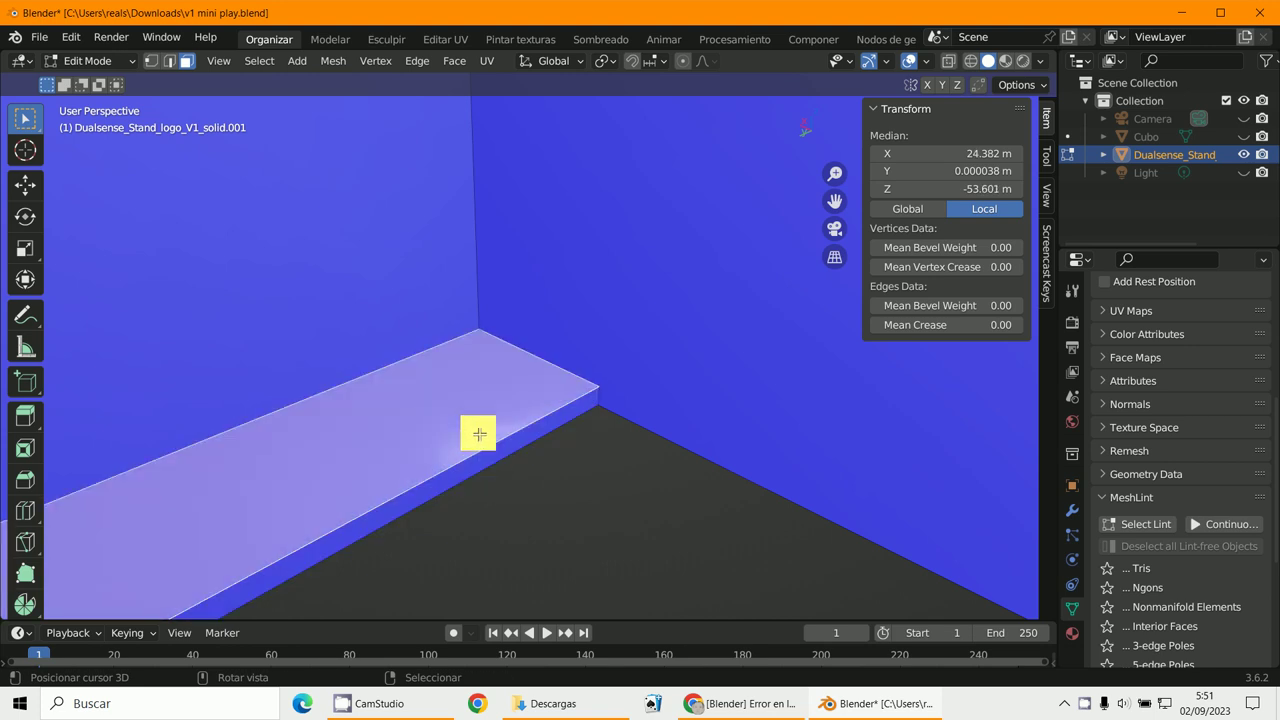
{"action": "left_click", "coordinate": [496, 455], "text": "shift"}
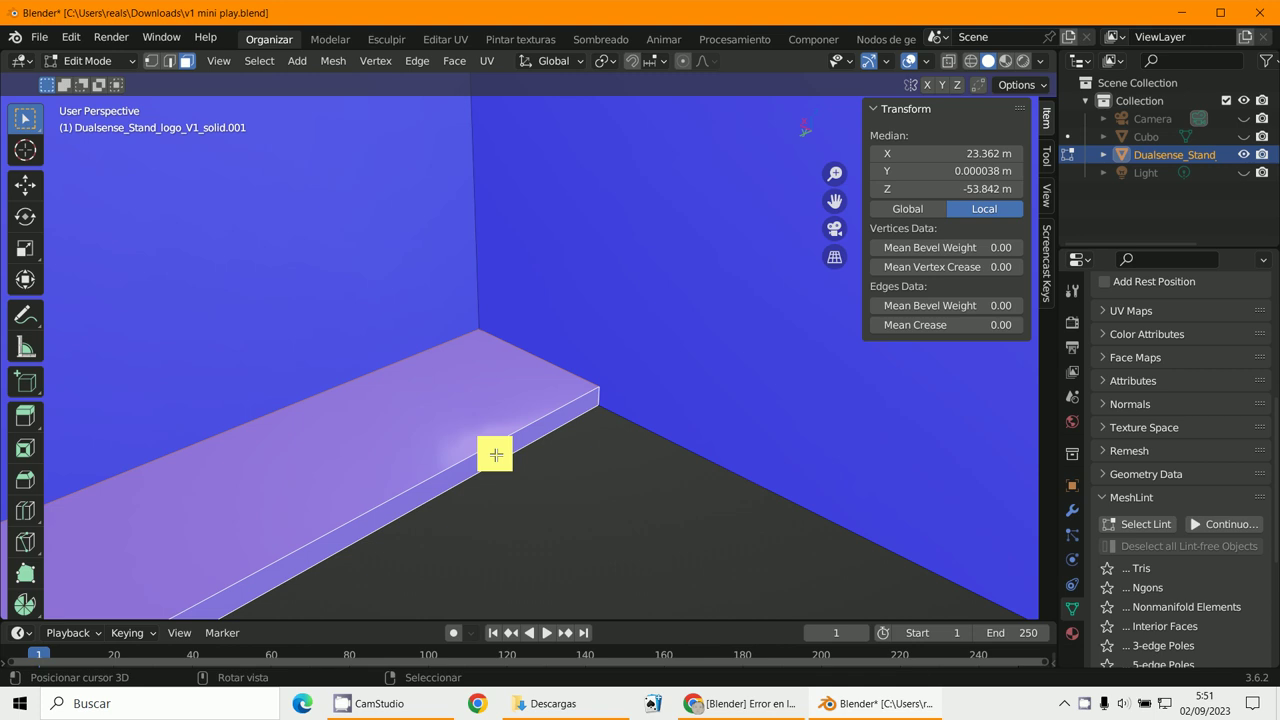
{"action": "key", "text": "h"}
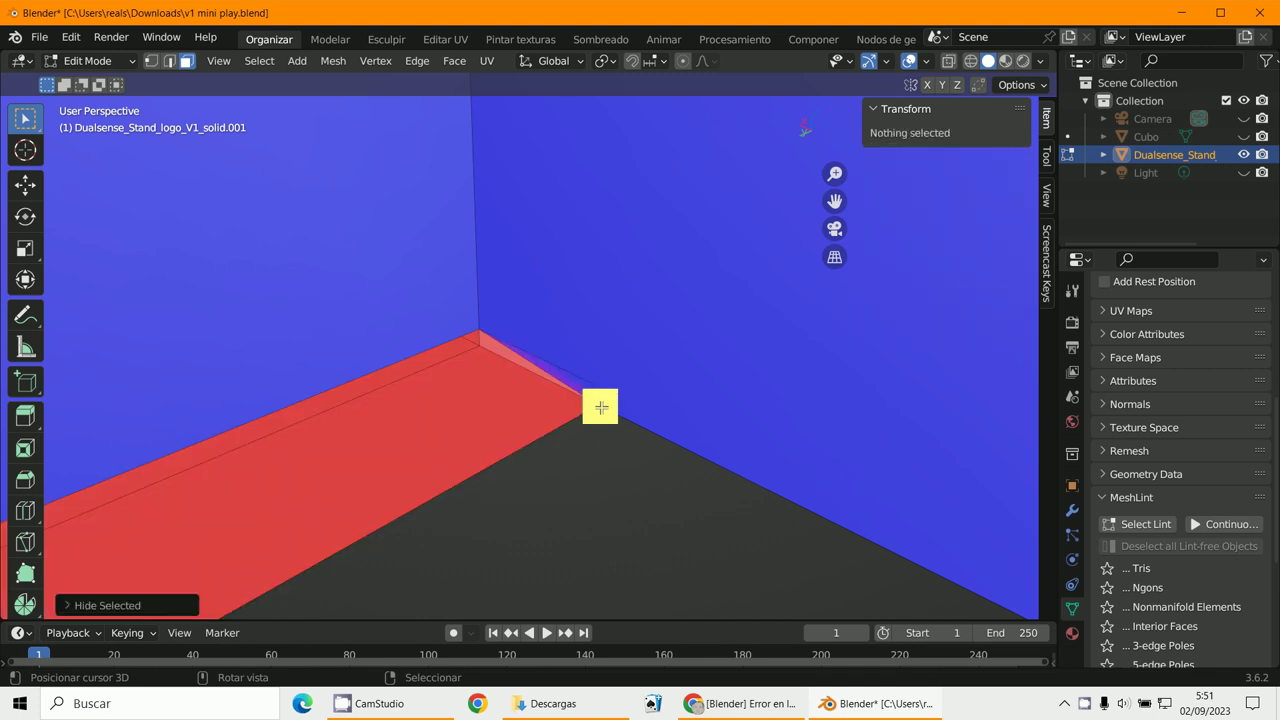
Delete the interior face at the end of the ledge where it meets the side panel
{"action": "left_click", "coordinate": [558, 383]}
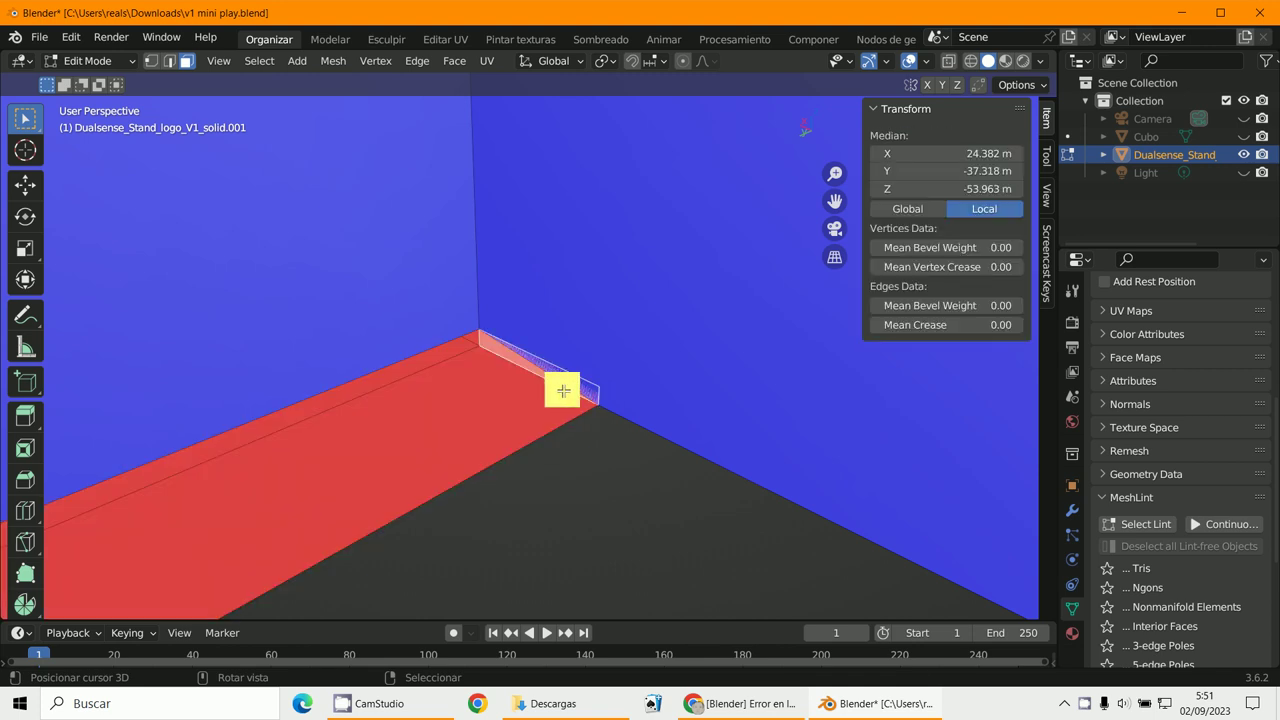
{"action": "middle_click_drag", "start_coordinate": [563, 391], "coordinate": [651, 292]}
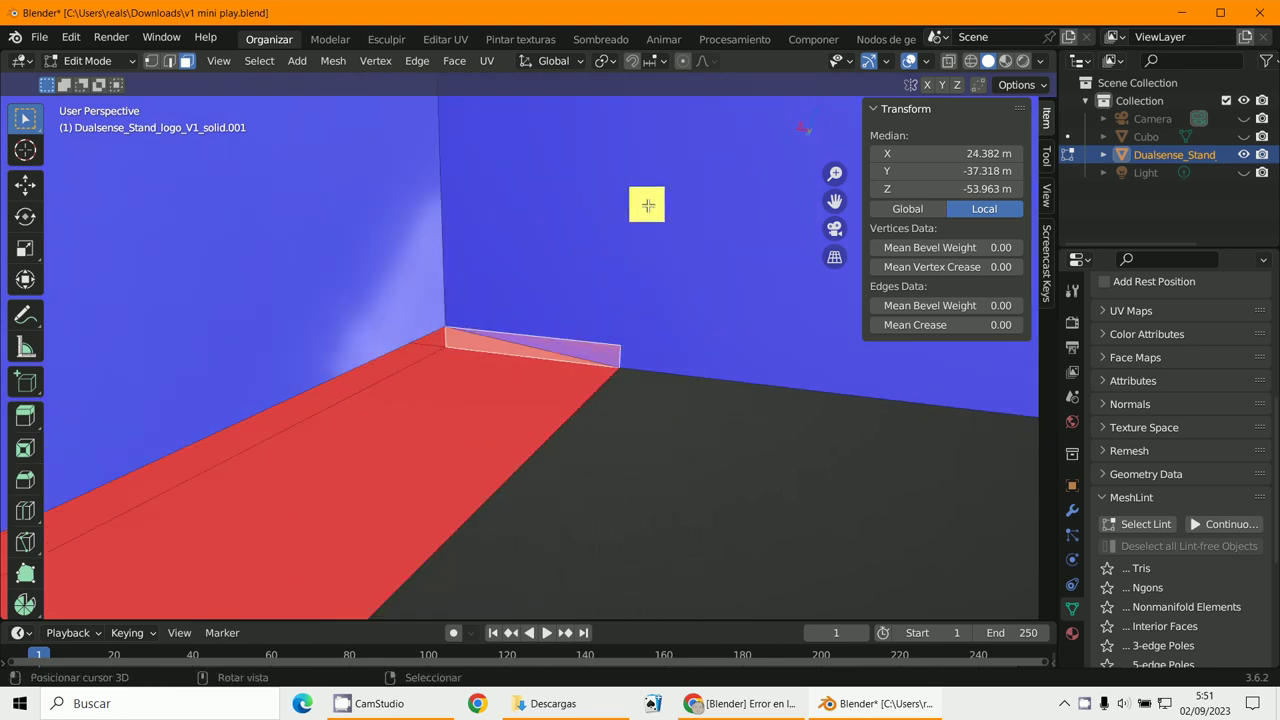
{"action": "scroll", "coordinate": [545, 343], "scroll_direction": "up", "scroll_amount": 3}
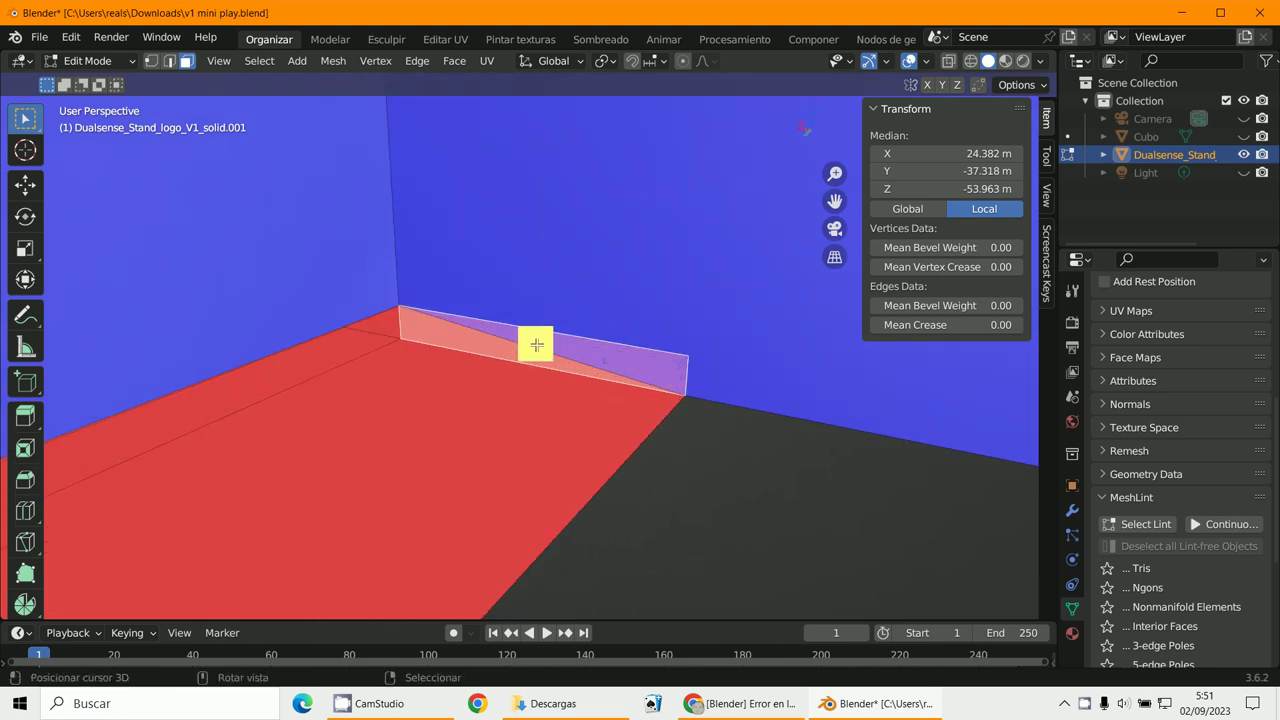
{"action": "key", "text": "x"}
{"action": "left_click", "coordinate": [500, 377]}
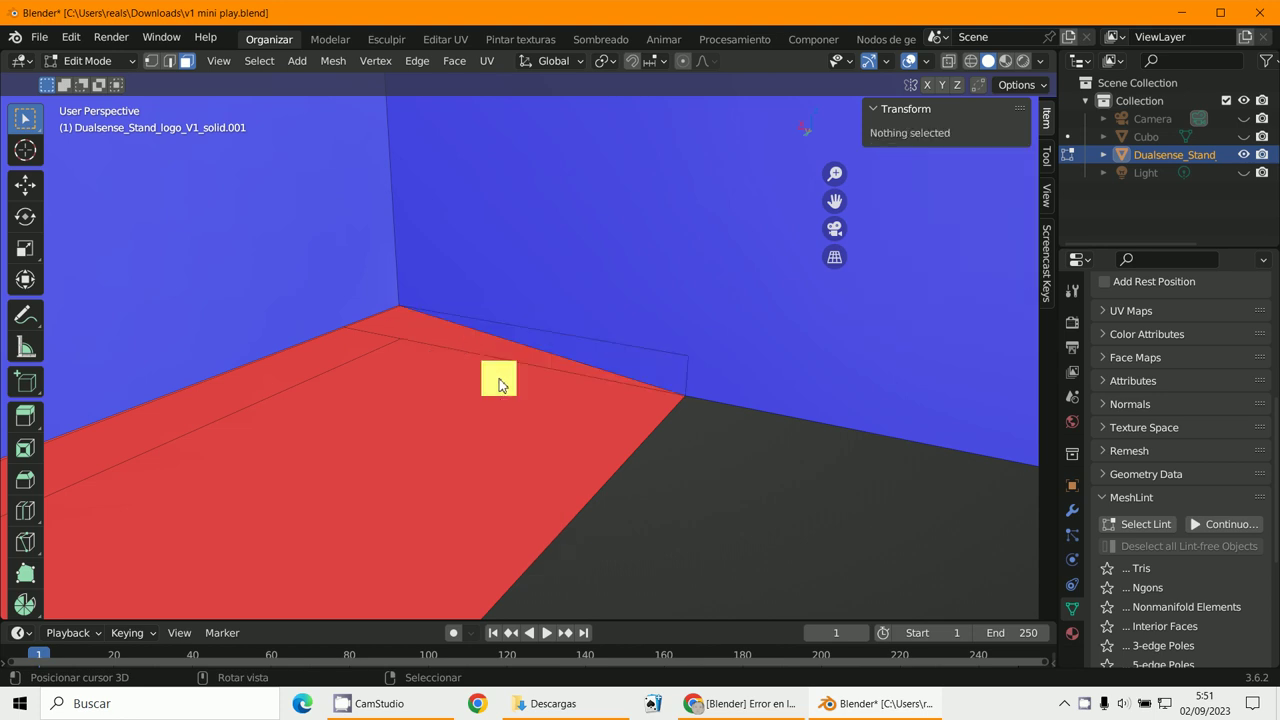
{"action": "scroll", "coordinate": [500, 380], "scroll_direction": "down", "scroll_amount": 2}
Hide the adjoining side panel's inner face and inspect the geometry inside the panel
{"action": "left_click", "coordinate": [640, 306]}
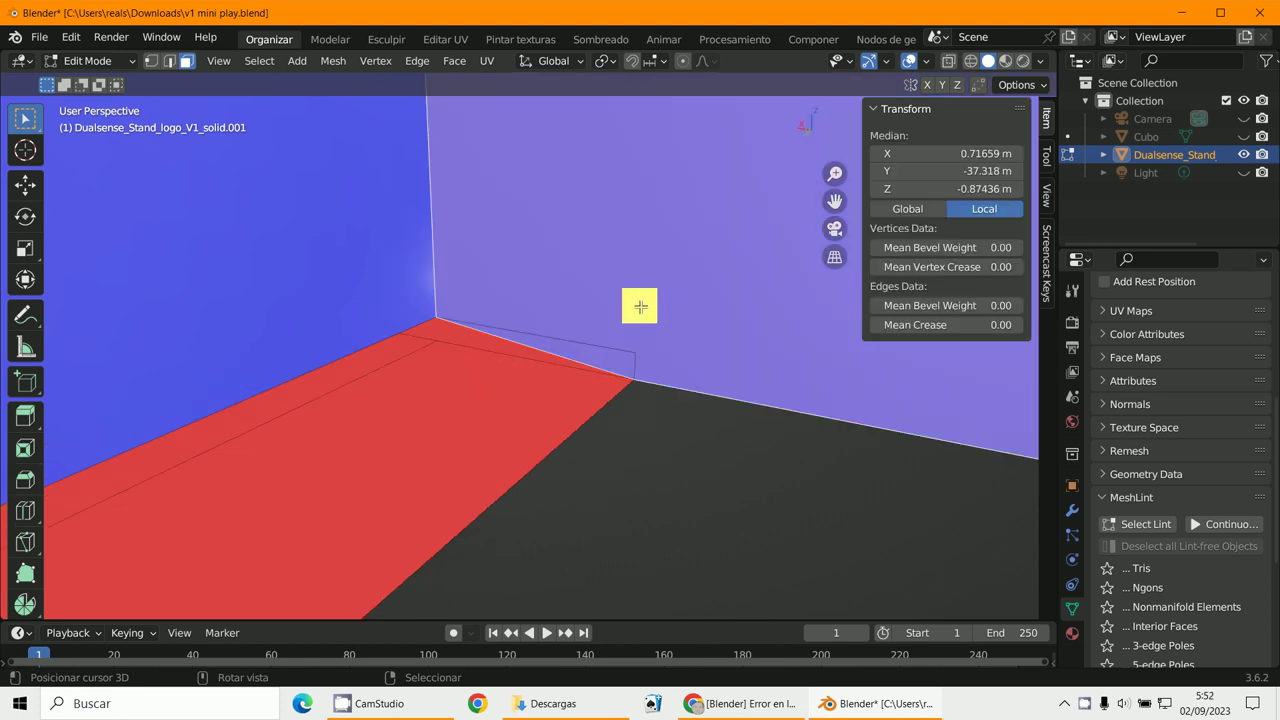
{"action": "key", "text": "h"}
{"action": "middle_click_drag", "start_coordinate": [640, 306], "coordinate": [570, 302]}
{"action": "left_click", "coordinate": [584, 352]}
{"action": "middle_click_drag", "start_coordinate": [574, 354], "coordinate": [620, 343]}
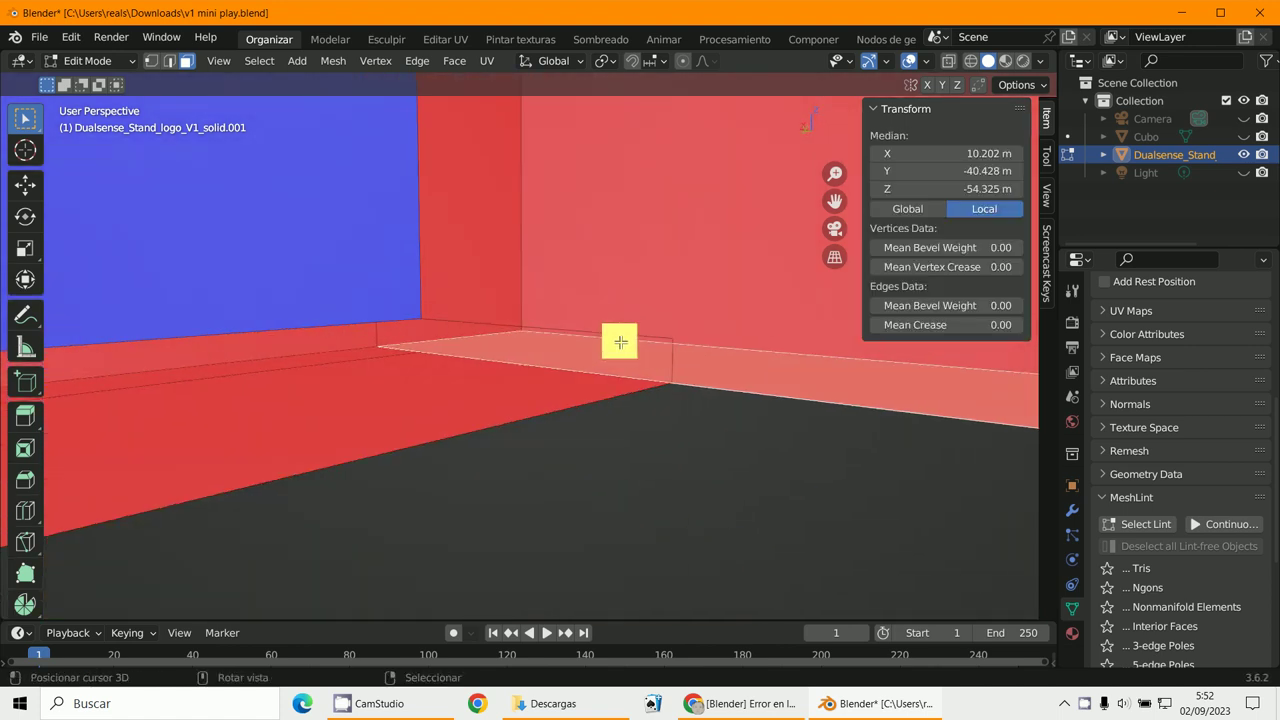
Reveal the hidden faces and recalculate the normals of the whole mesh to the outside
{"action": "key", "text": "a"}
{"action": "key", "text": "shift+n"}
{"action": "left_click", "coordinate": [634, 363]}
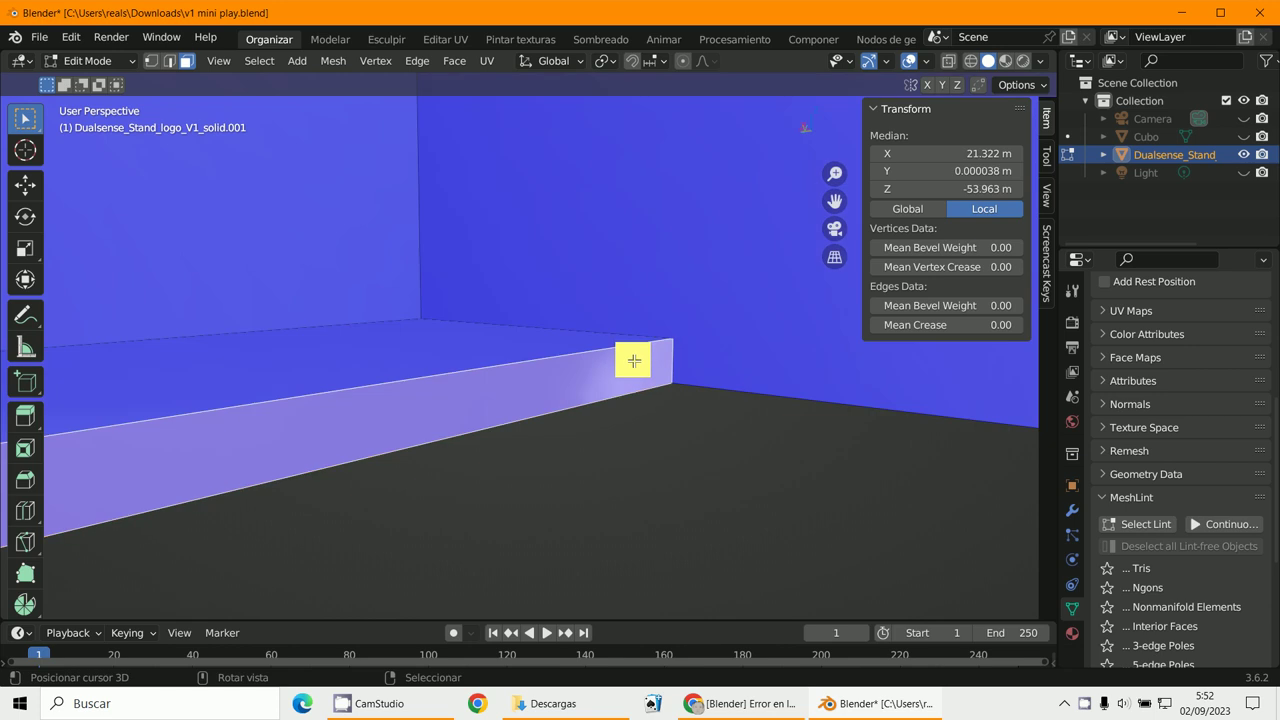
Hide the side panel's inner face again to check its interior, and reveal the hidden geometry
{"action": "left_click", "coordinate": [659, 278]}
{"action": "key", "text": "h"}
{"action": "middle_click_drag", "start_coordinate": [660, 277], "coordinate": [543, 299]}
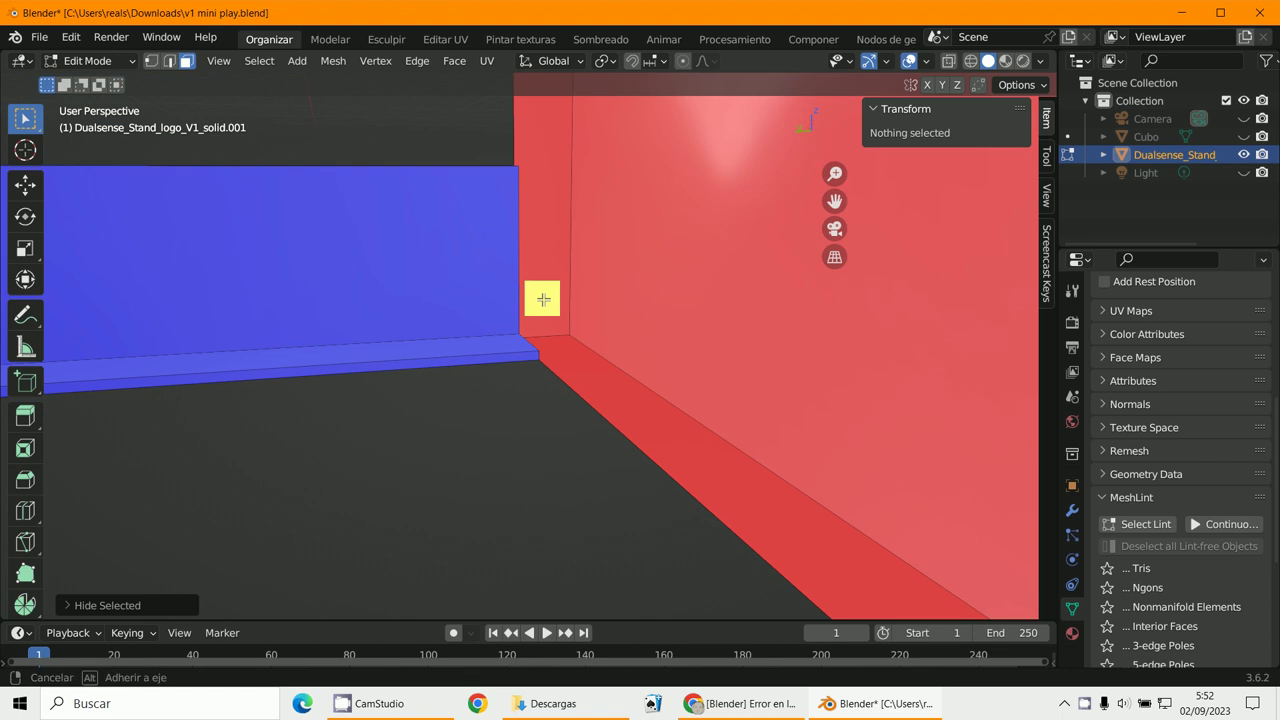
{"action": "key", "text": "alt"}
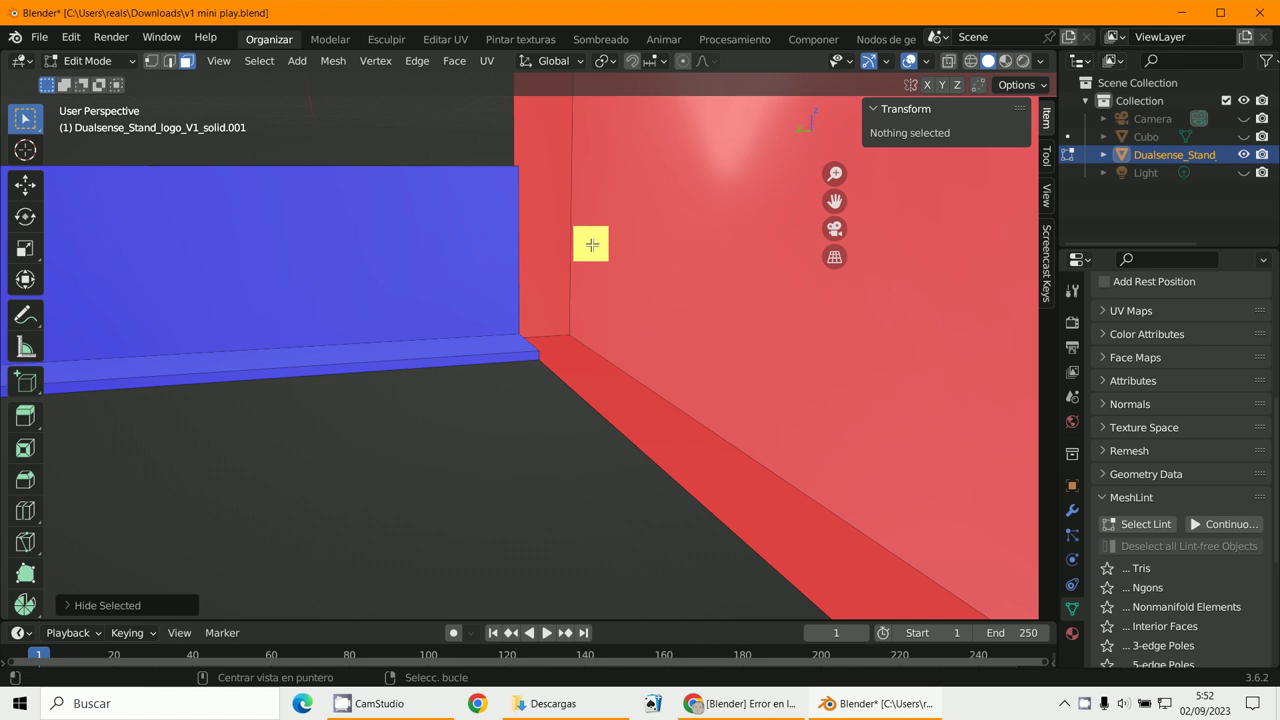
{"action": "key", "text": "alt+h"}
{"action": "middle_click_drag", "start_coordinate": [586, 246], "coordinate": [292, 338]}
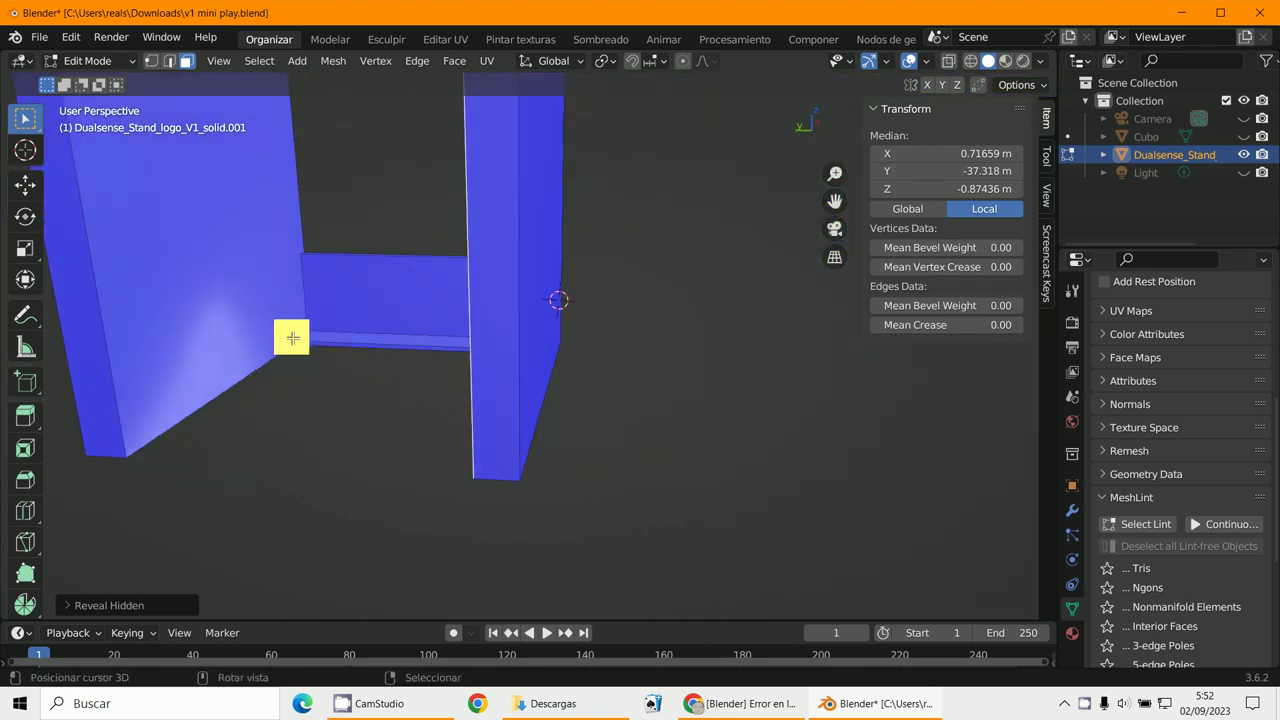
Hide the opposite side panel's inner face and the ledge's top face
{"action": "left_click", "coordinate": [282, 321]}
{"action": "scroll", "coordinate": [422, 333], "scroll_direction": "up", "scroll_amount": 5}
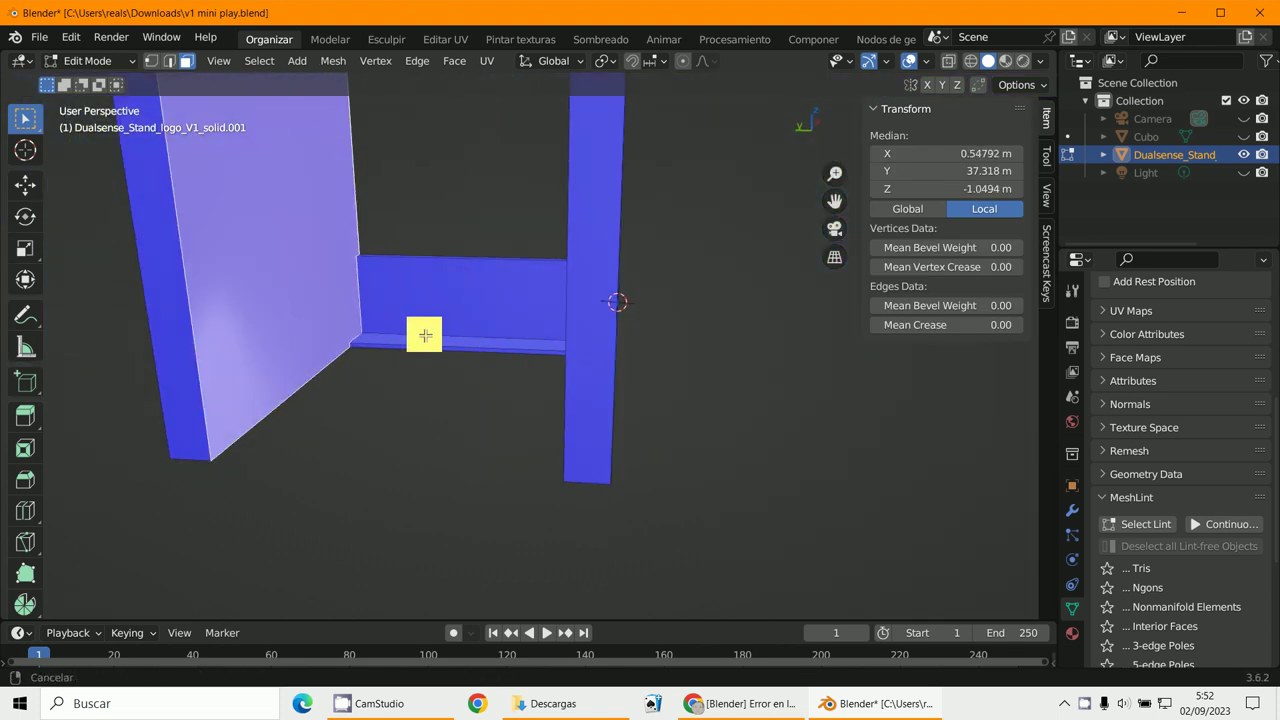
{"action": "middle_click_drag", "start_coordinate": [422, 333], "coordinate": [637, 314]}
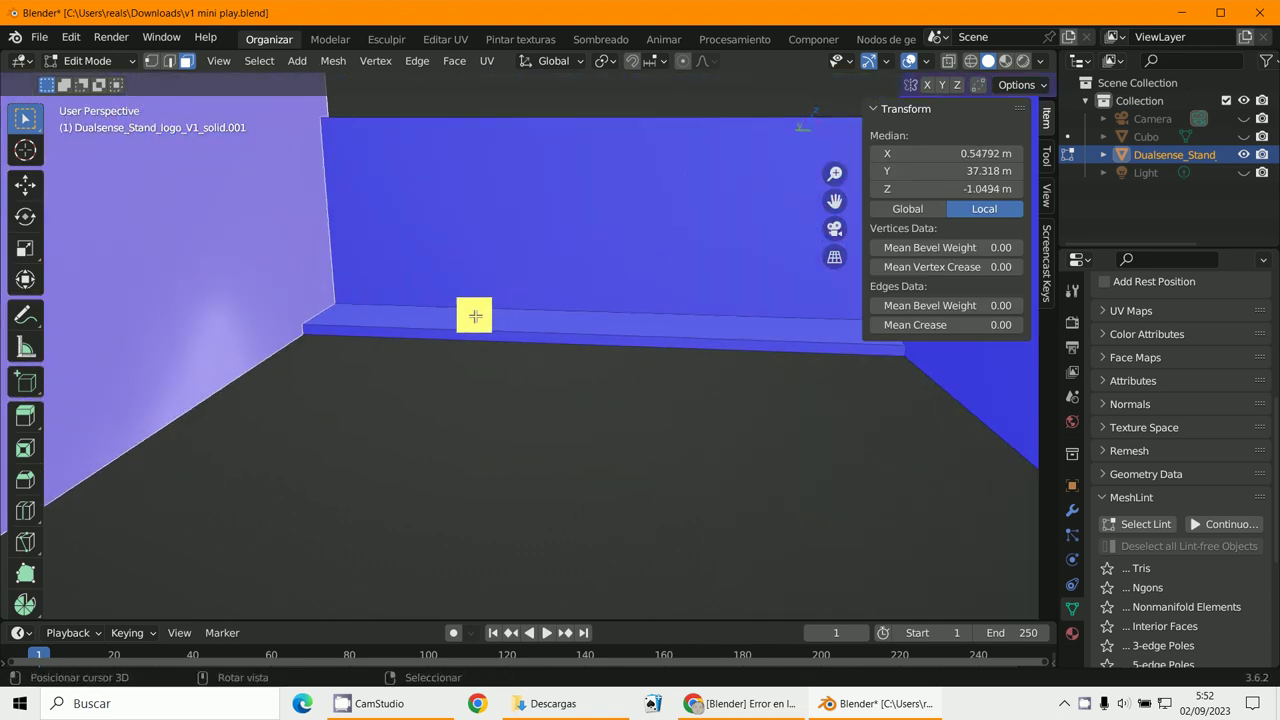
{"action": "key", "text": "h"}
{"action": "middle_click_drag", "start_coordinate": [474, 314], "coordinate": [425, 335]}
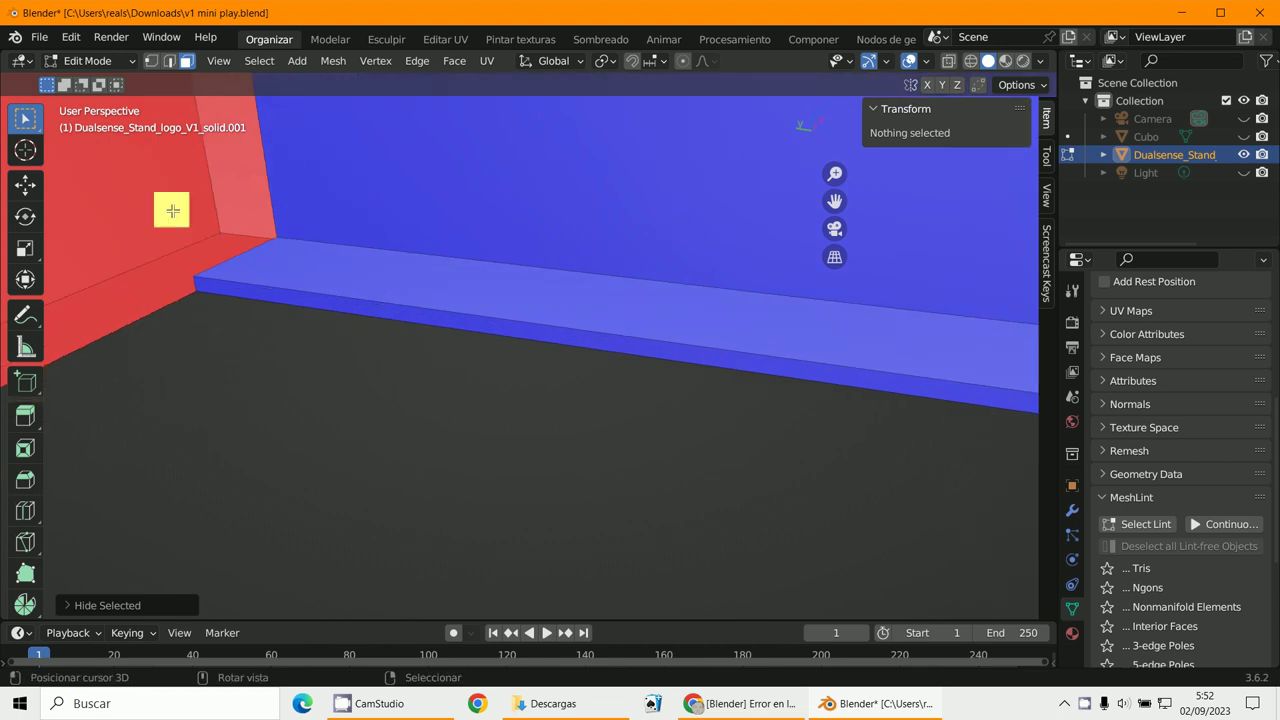
{"action": "left_click", "coordinate": [291, 271]}
{"action": "key", "text": "h"}
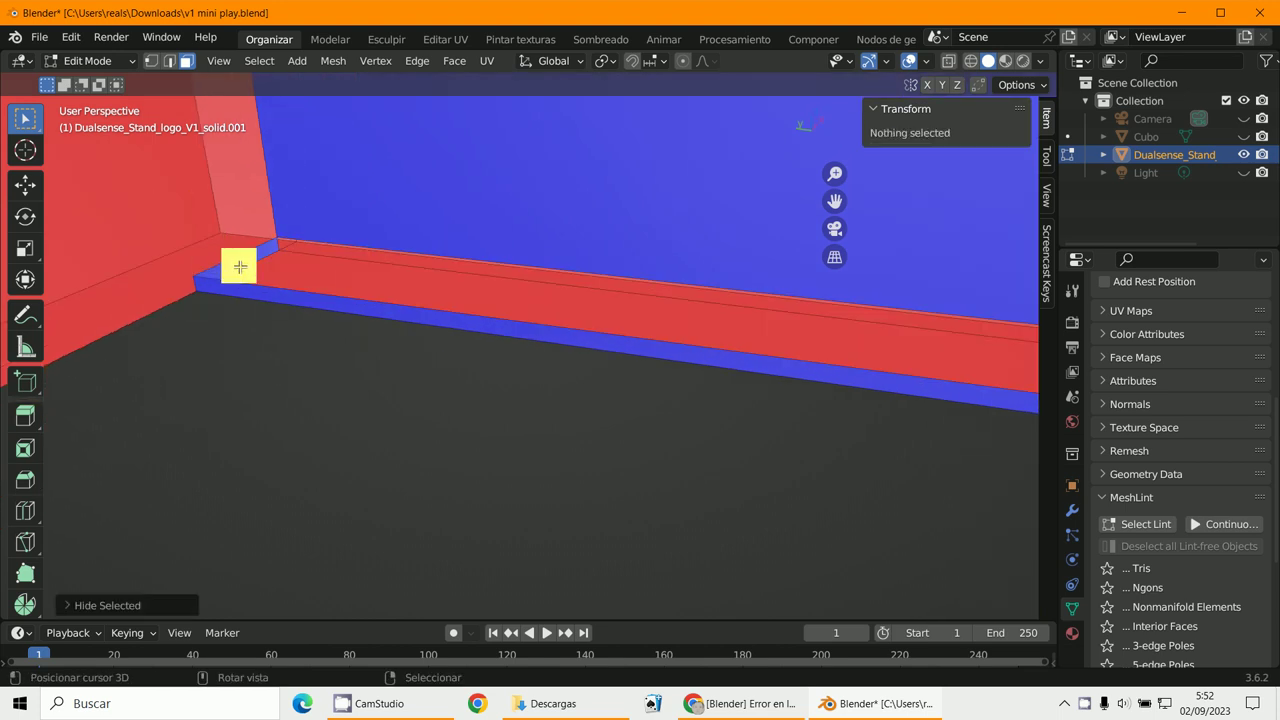
Delete the interior face at the ledge's other end, against the opposite side panel
{"action": "left_click", "coordinate": [240, 267]}
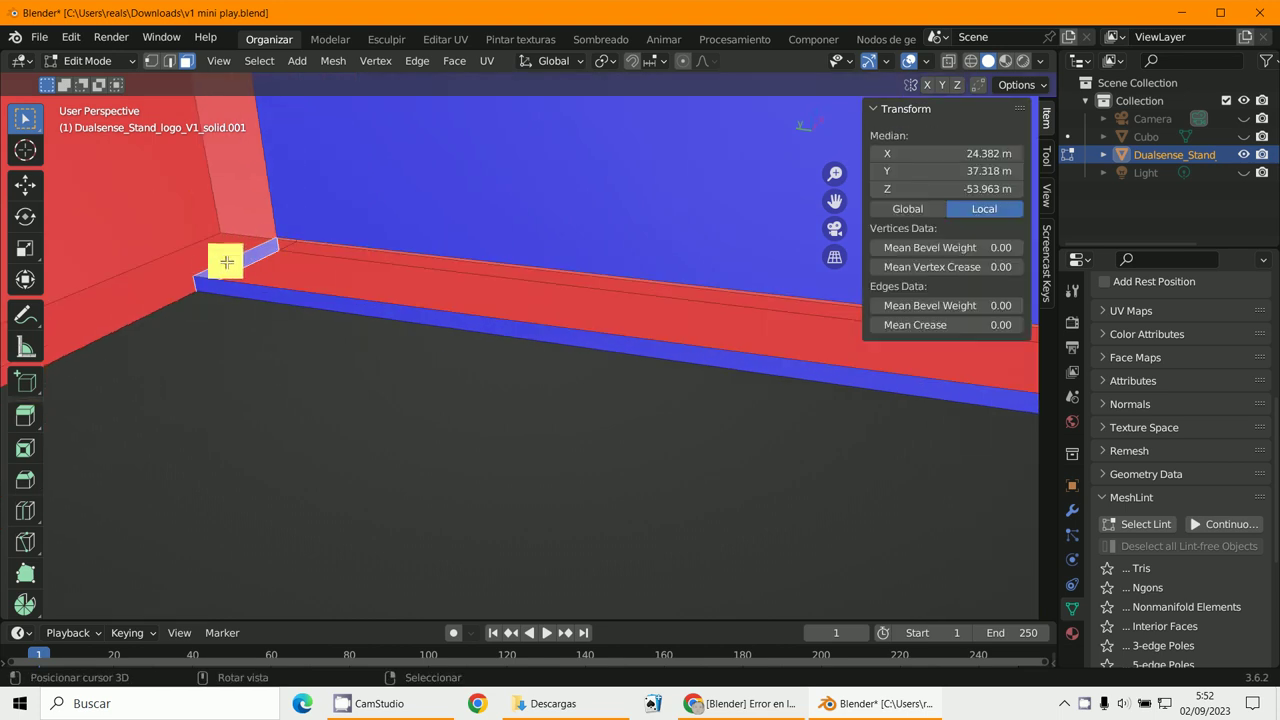
{"action": "middle_click_drag", "start_coordinate": [274, 286], "coordinate": [480, 343], "text": "shift"}
{"action": "scroll", "coordinate": [381, 288], "scroll_direction": "up", "scroll_amount": 2}
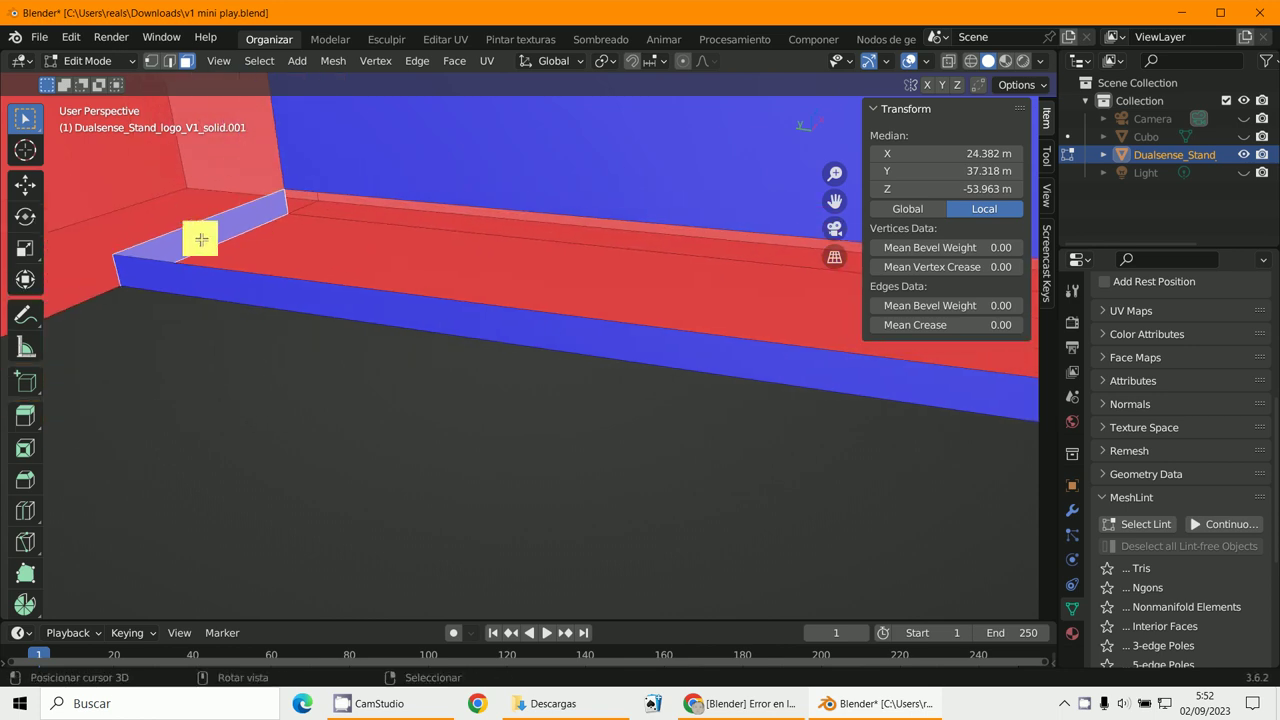
{"action": "key", "text": "x"}
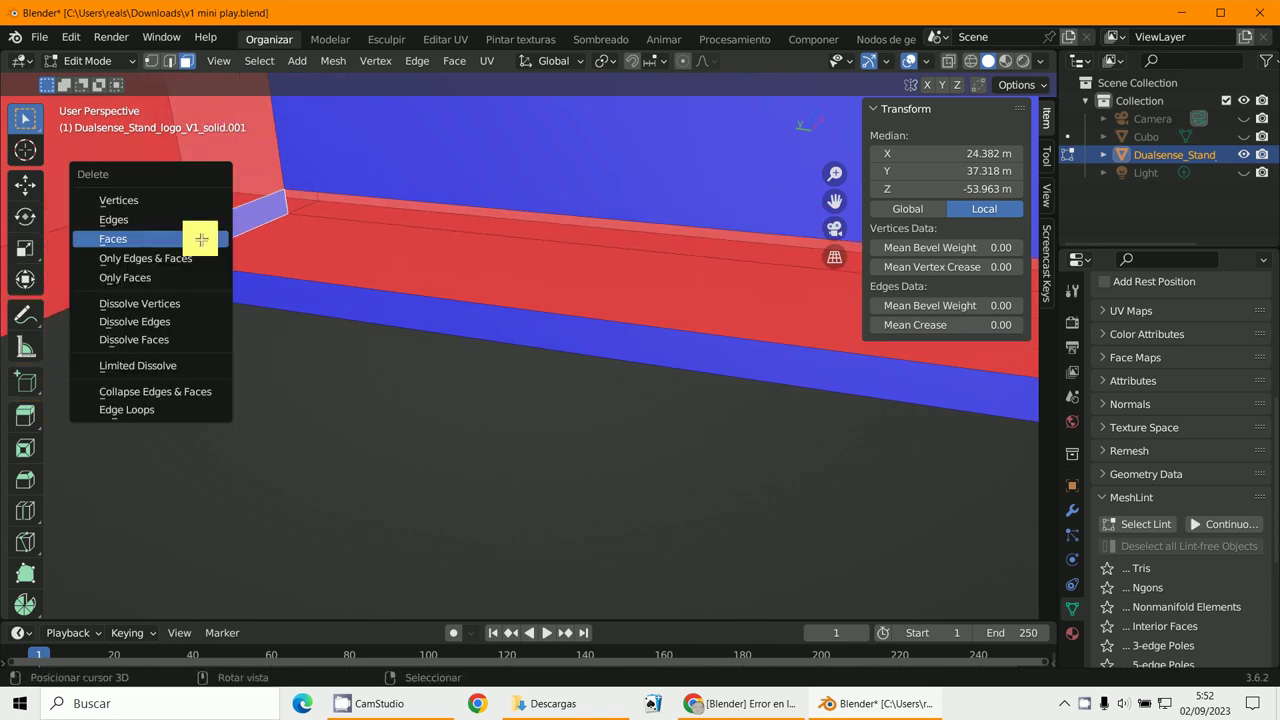
{"action": "left_click", "coordinate": [201, 239]}
{"action": "middle_click_drag", "start_coordinate": [201, 239], "coordinate": [520, 383]}
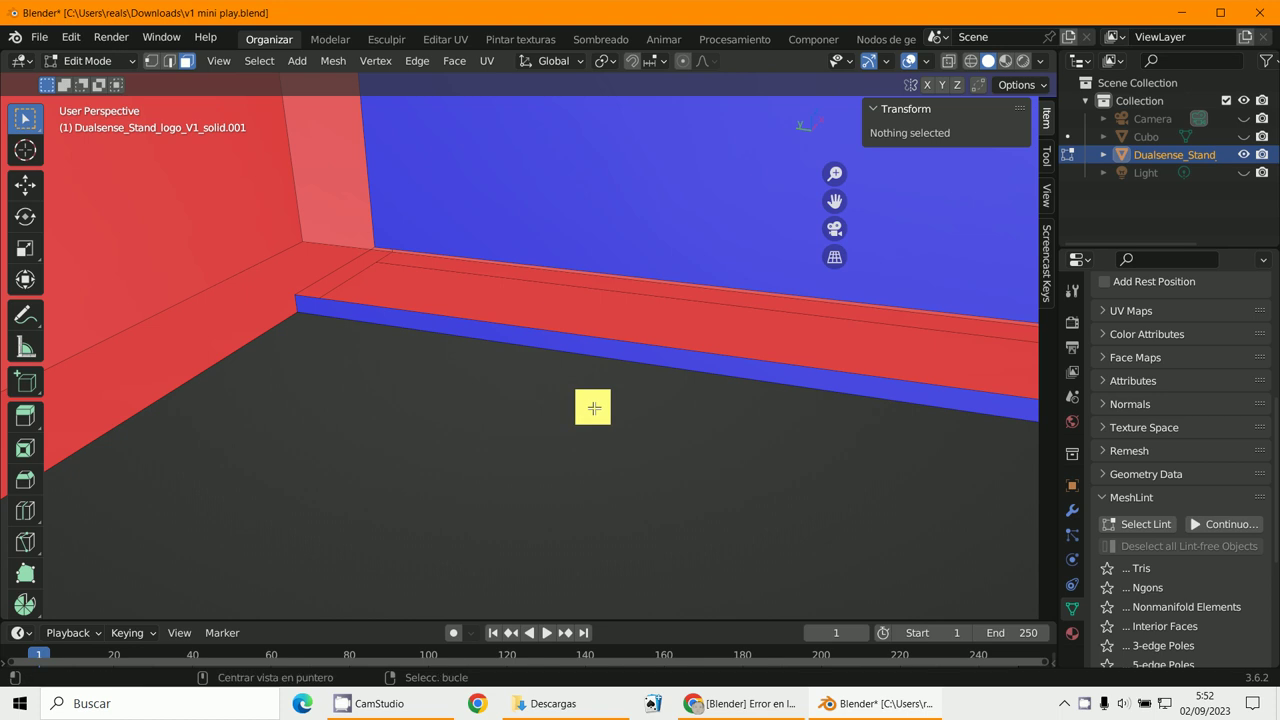
Reveal all hidden faces, select the entire mesh and recalculate its normals outside
{"action": "key", "text": "a"}
{"action": "key", "text": "alt+a"}
{"action": "key", "text": "a"}
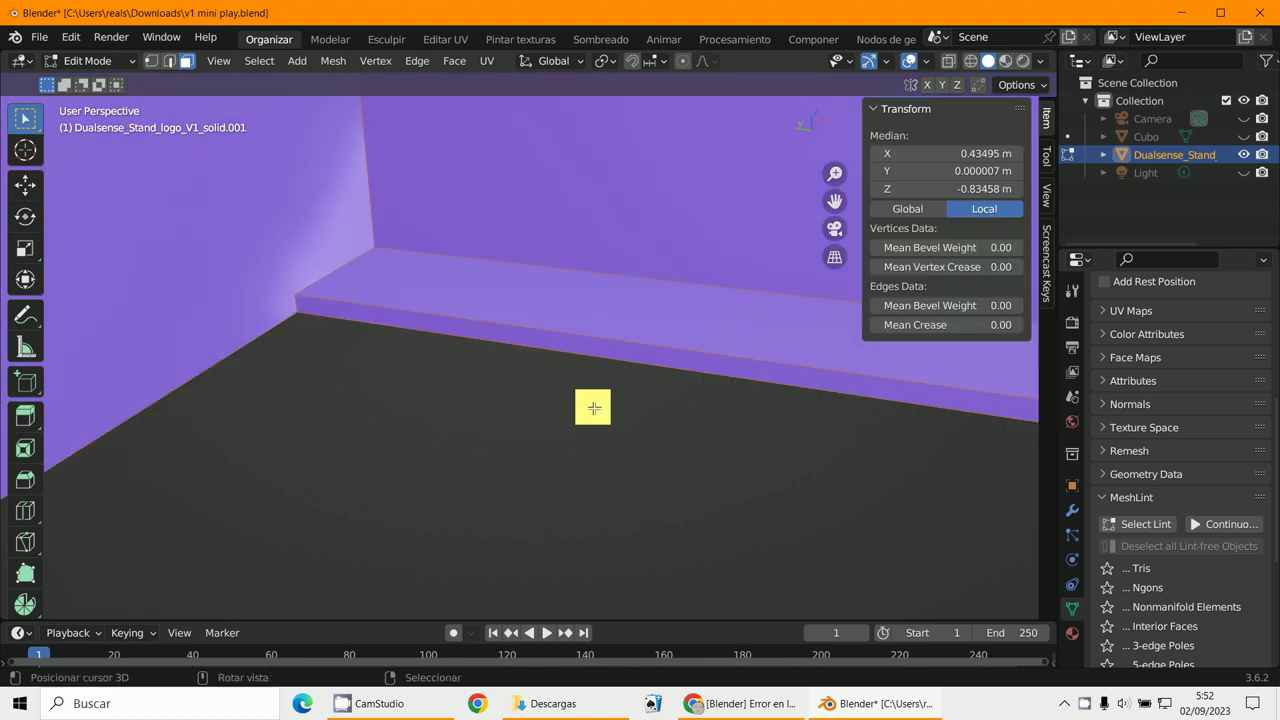
{"action": "key", "text": "shift+n"}
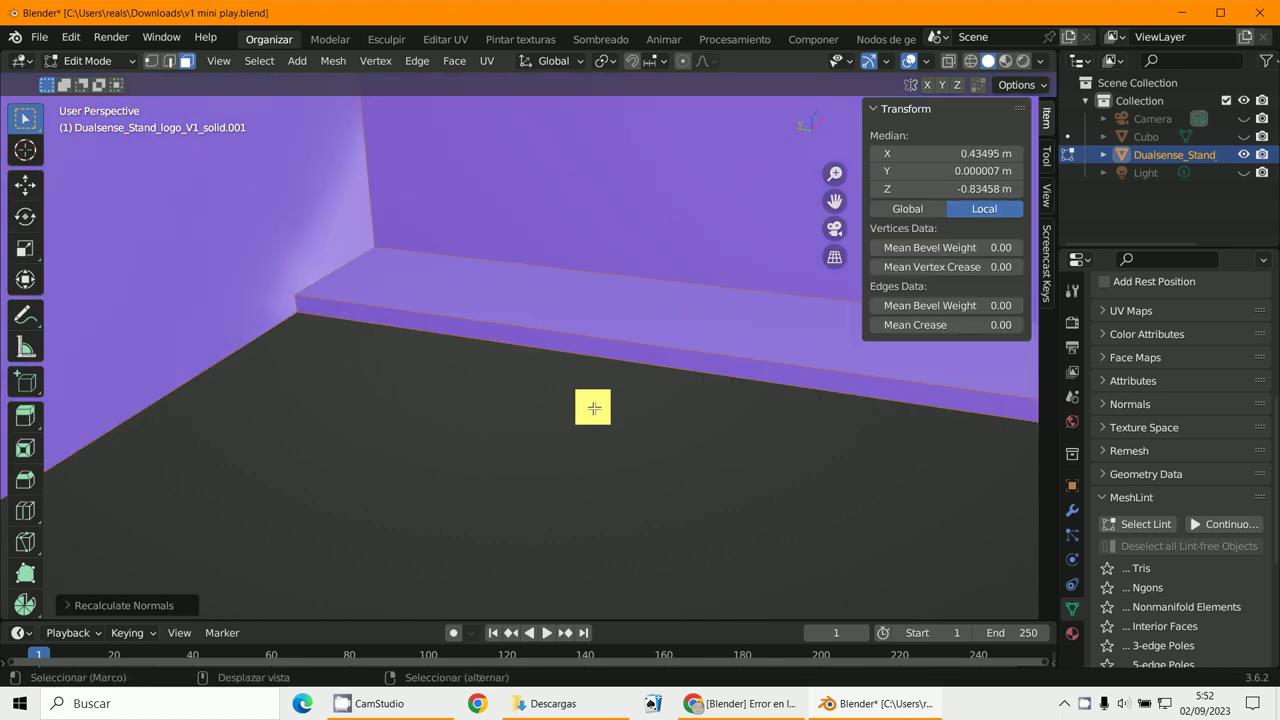
Triangulate all faces of the stand mesh
{"action": "middle_click_drag", "start_coordinate": [746, 251], "coordinate": [693, 313]}
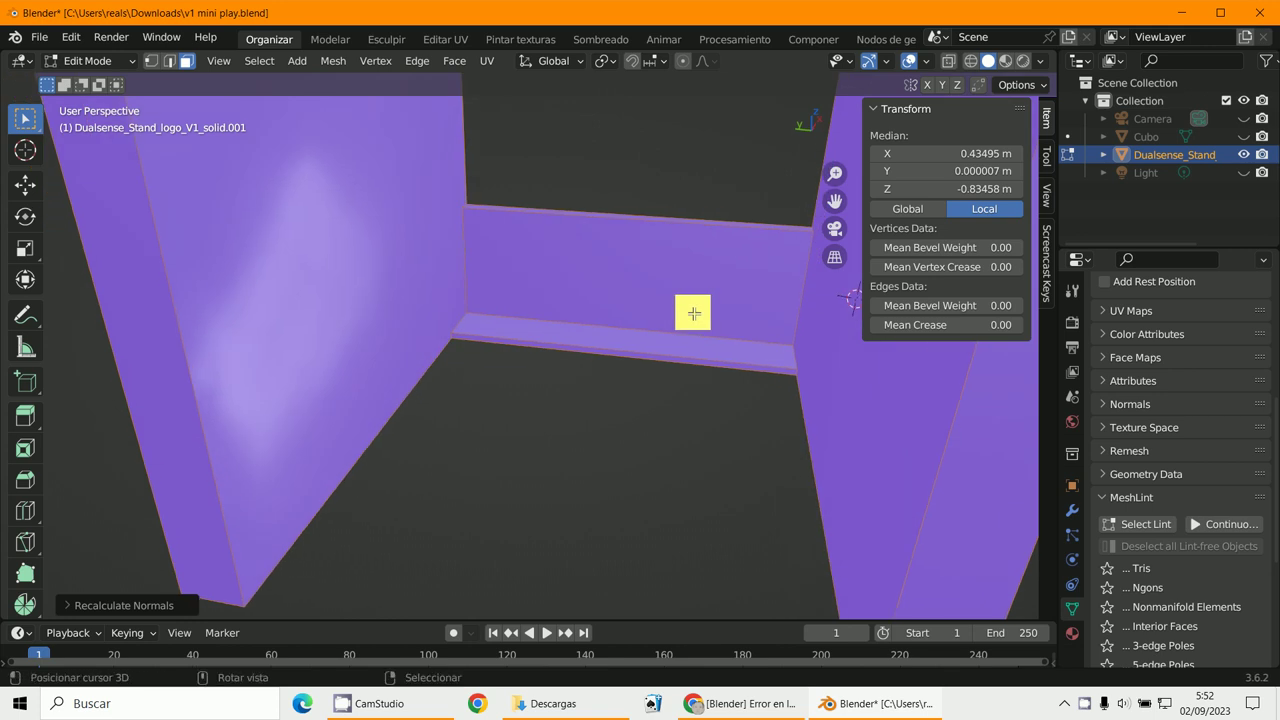
{"action": "key", "text": "ctrl+t"}
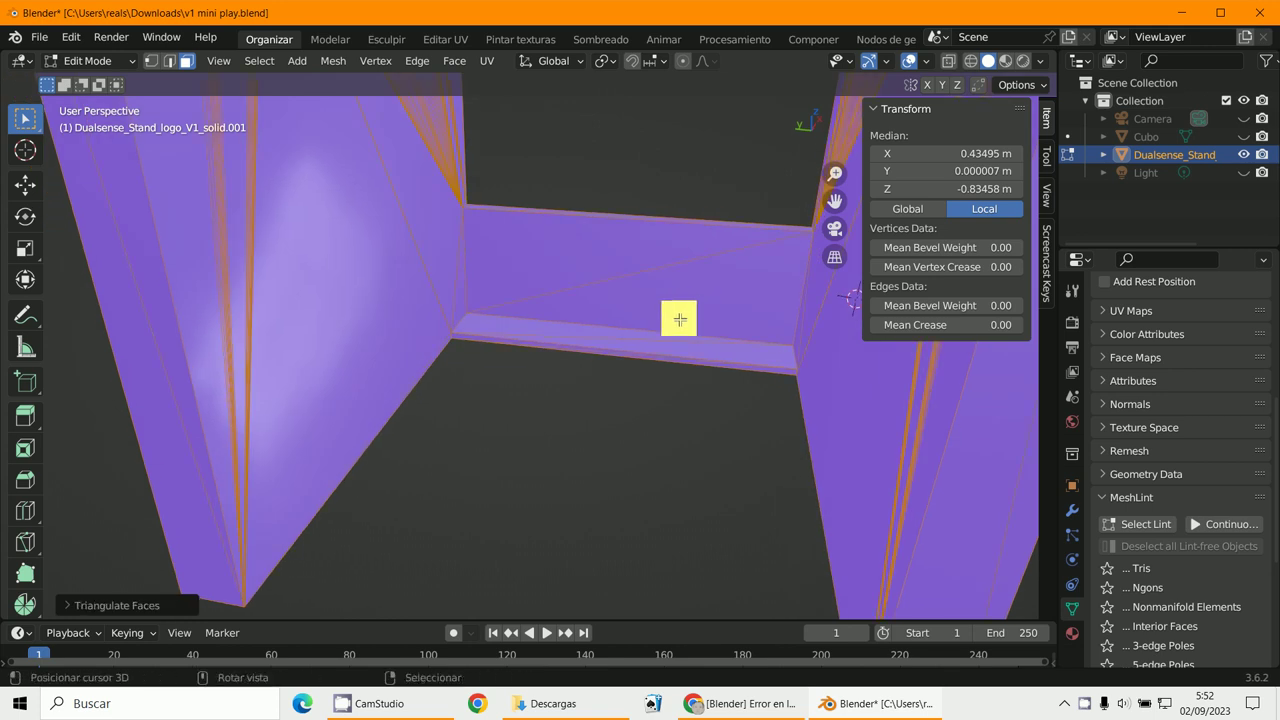
Merge the stand mesh's vertices by distance and return to Object Mode
{"action": "middle_click_drag", "start_coordinate": [677, 317], "coordinate": [722, 295]}
{"action": "key", "text": "m"}
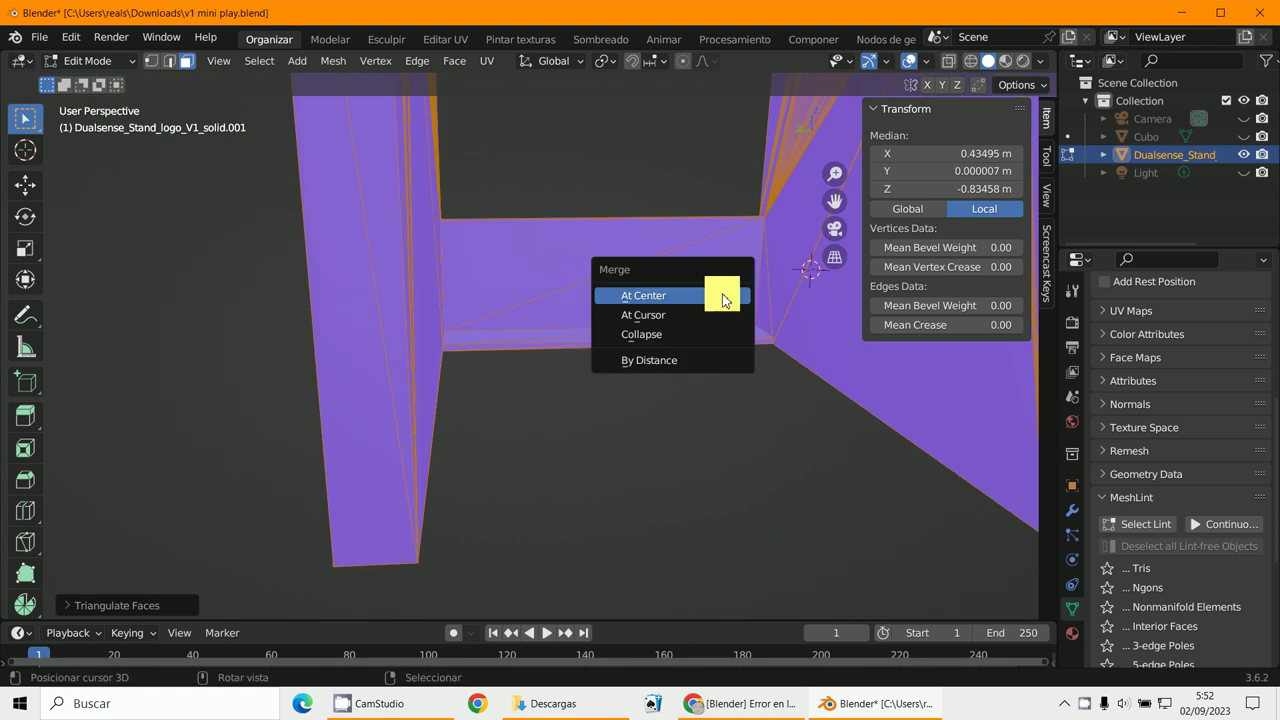
{"action": "left_click", "coordinate": [660, 362]}
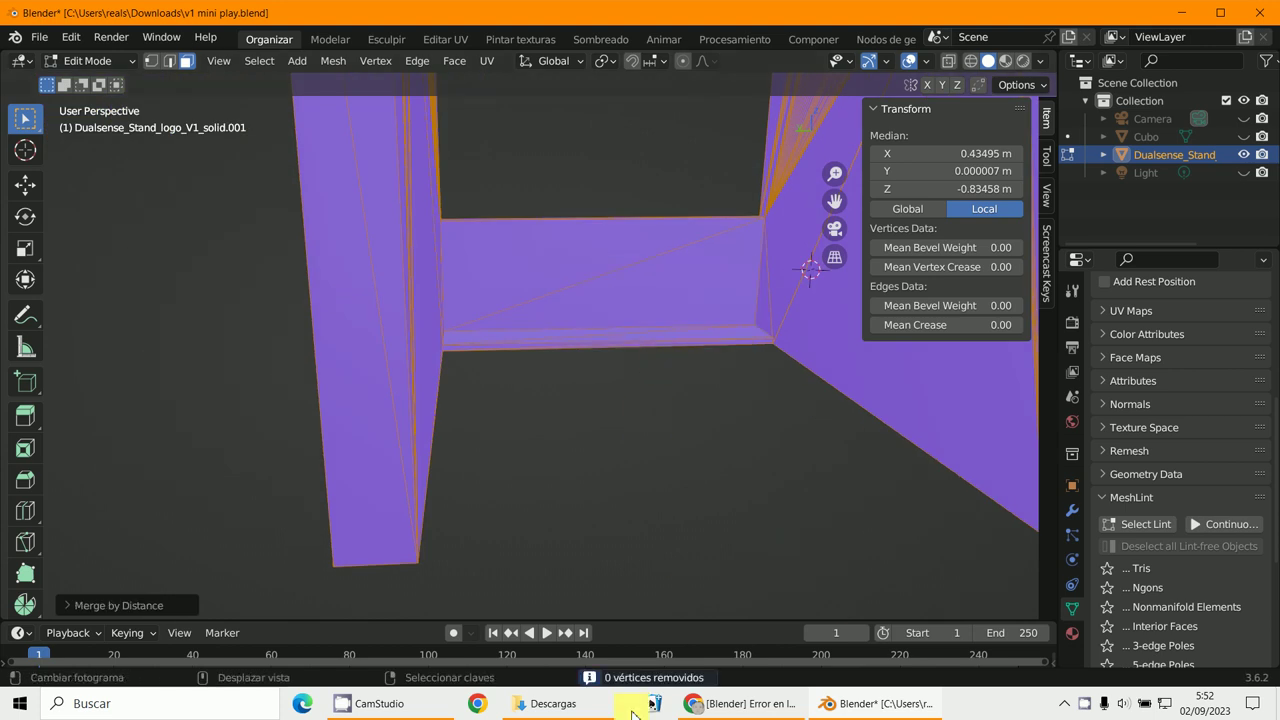
{"action": "left_click", "coordinate": [86, 61]}
{"action": "left_click", "coordinate": [86, 82]}
Reveal the hidden objects and hide the controller stand to isolate the cube
{"action": "scroll", "coordinate": [266, 174], "scroll_direction": "down", "scroll_amount": 5}
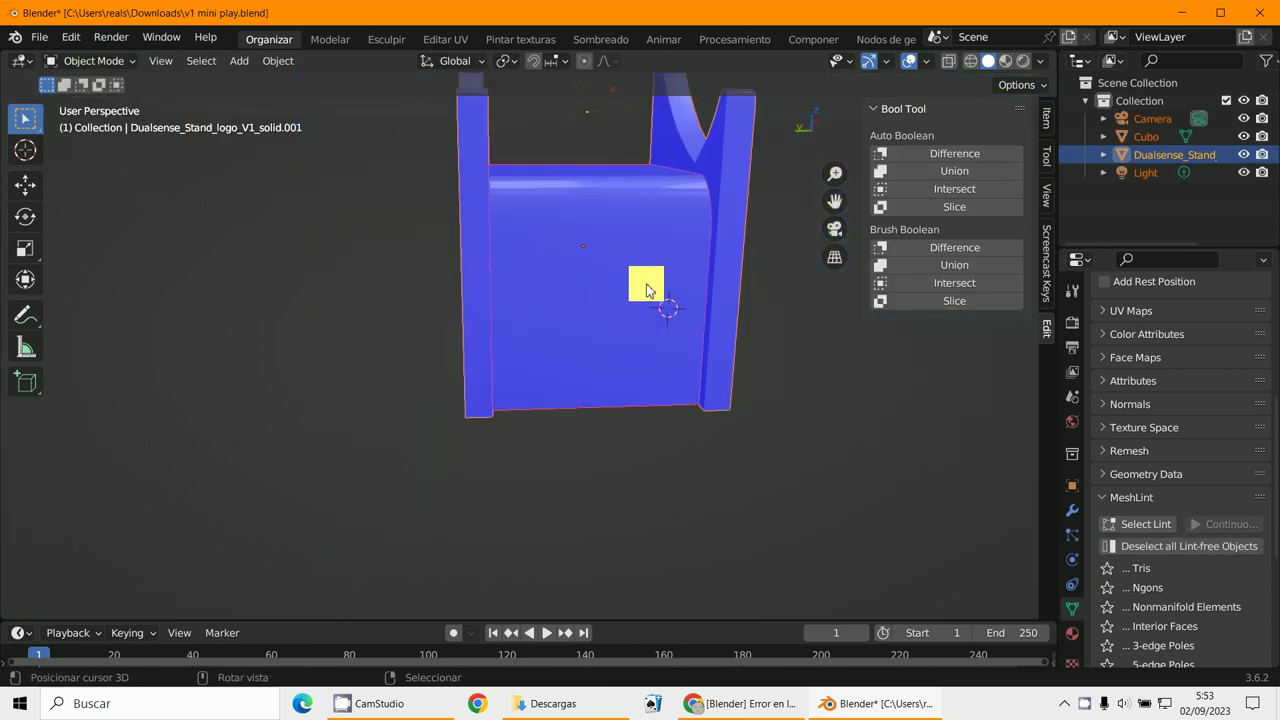
{"action": "left_click", "coordinate": [698, 217]}
{"action": "left_click", "coordinate": [718, 200]}
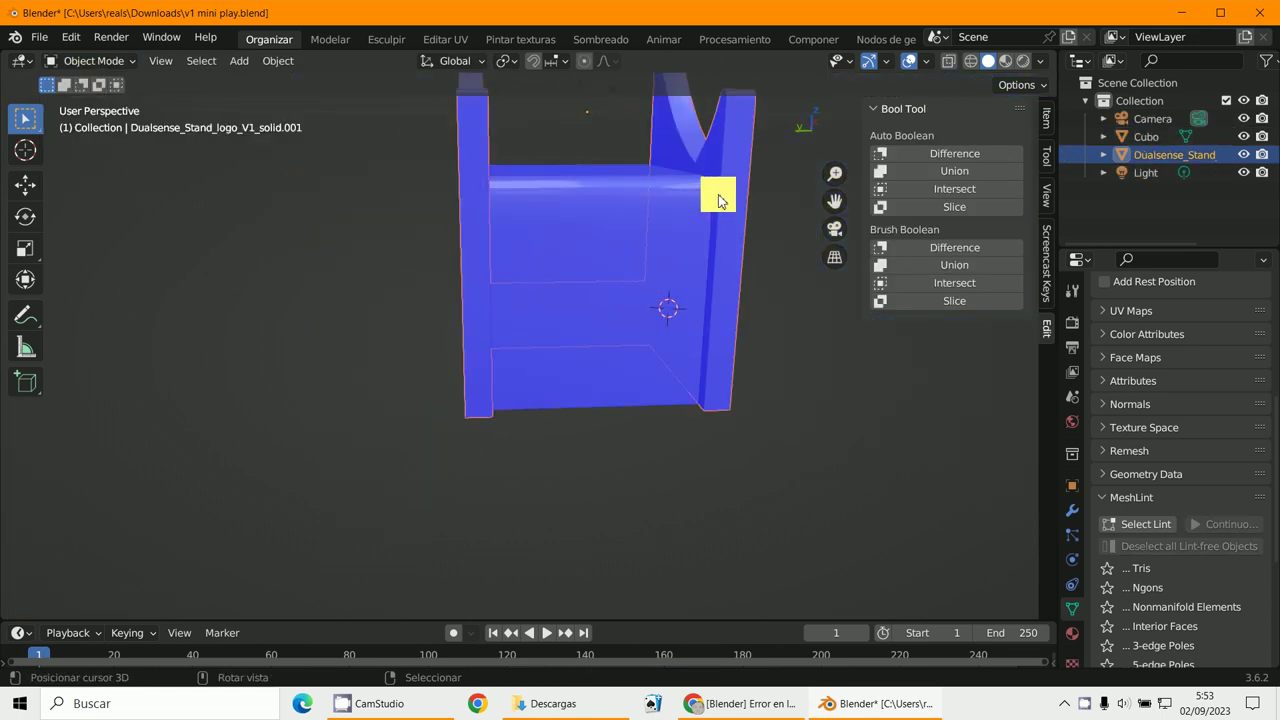
{"action": "key", "text": "h"}
Enter Edit Mode on the cube and triangulate all of its faces
{"action": "left_click", "coordinate": [640, 249]}
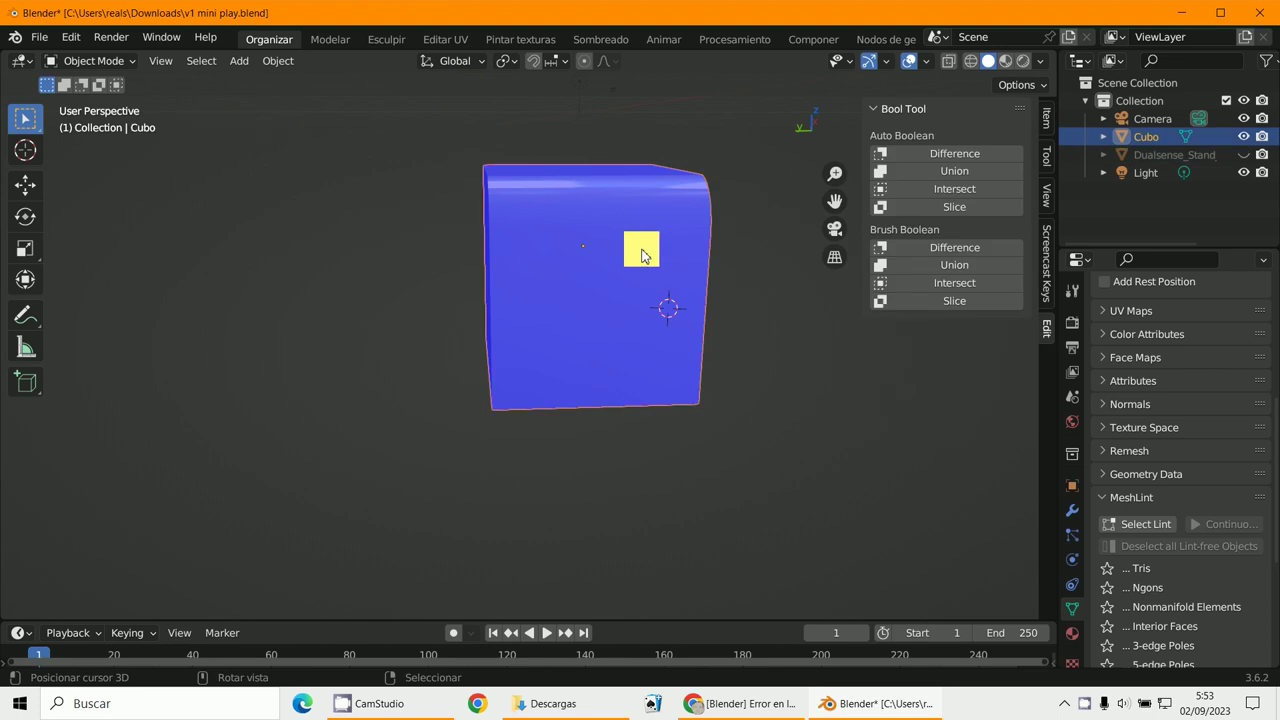
{"action": "left_click", "coordinate": [110, 61]}
{"action": "left_click", "coordinate": [92, 101]}
{"action": "middle_click_drag", "start_coordinate": [674, 320], "coordinate": [711, 320]}
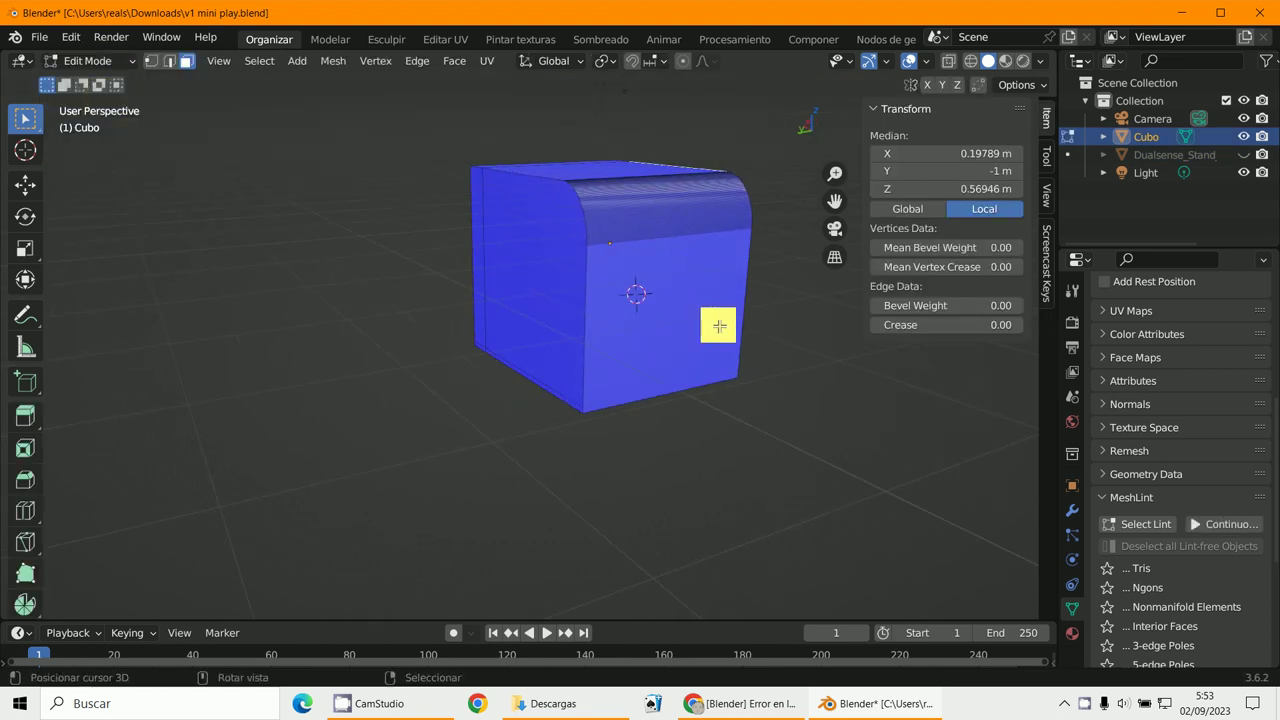
{"action": "key", "text": "a"}
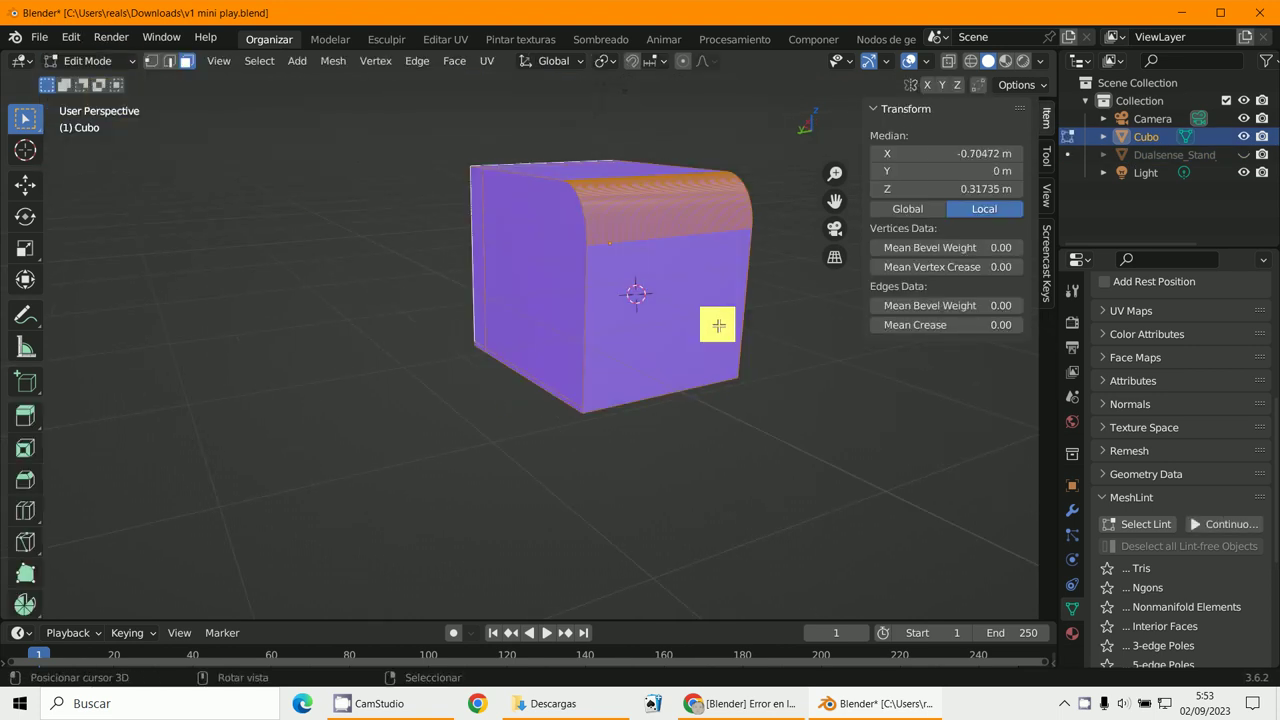
{"action": "key", "text": "ctrl+t"}
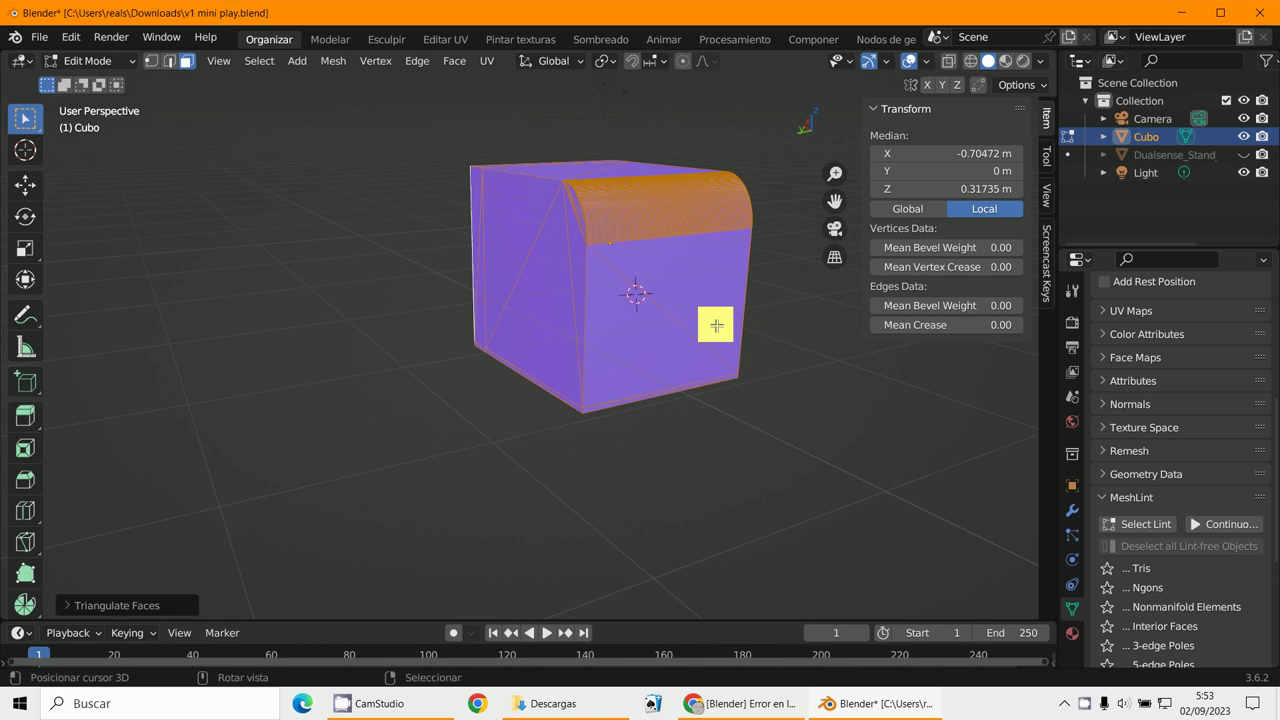
Merge the cube's vertices by distance and return to Object Mode
{"action": "key", "text": "m"}
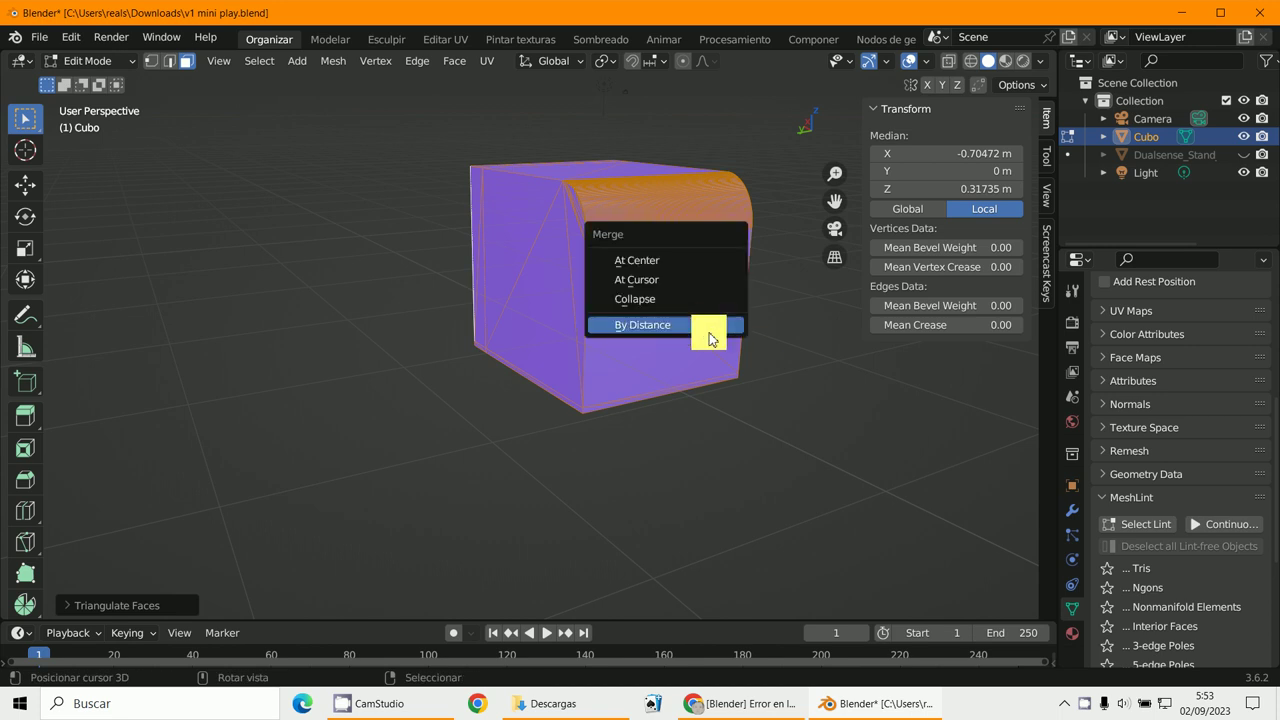
{"action": "left_click", "coordinate": [701, 325]}
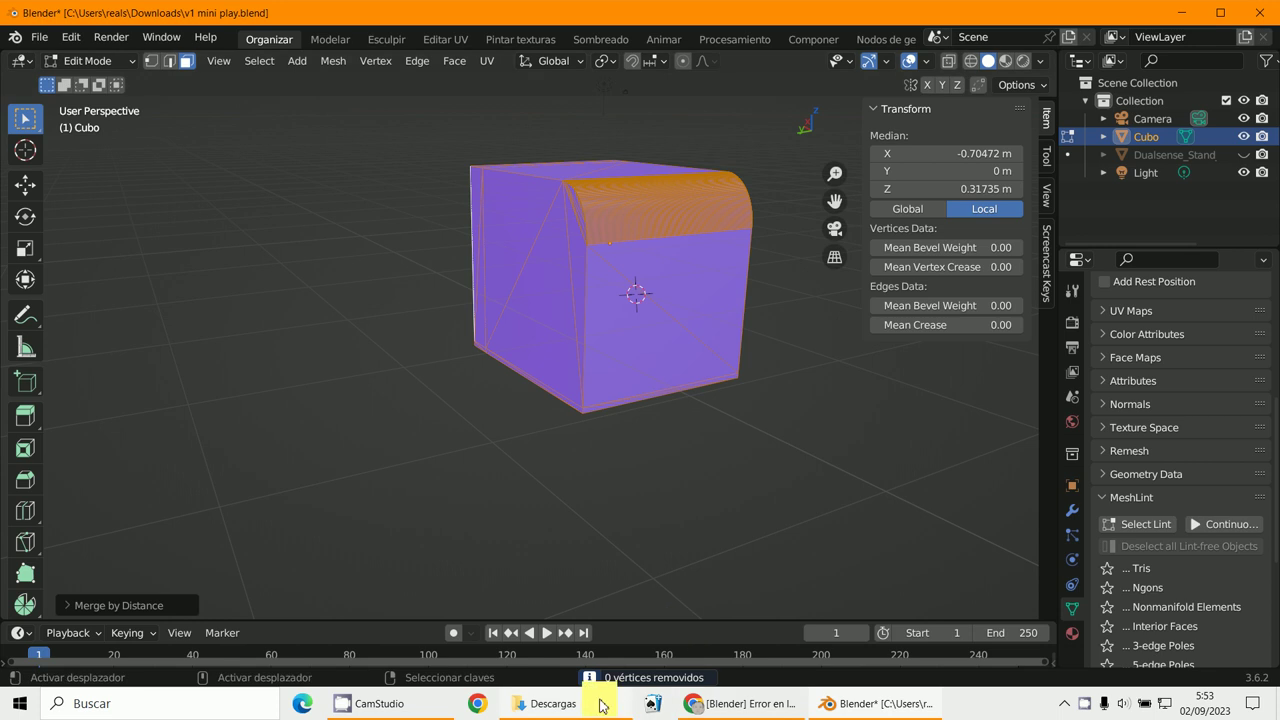
{"action": "left_click", "coordinate": [72, 60]}
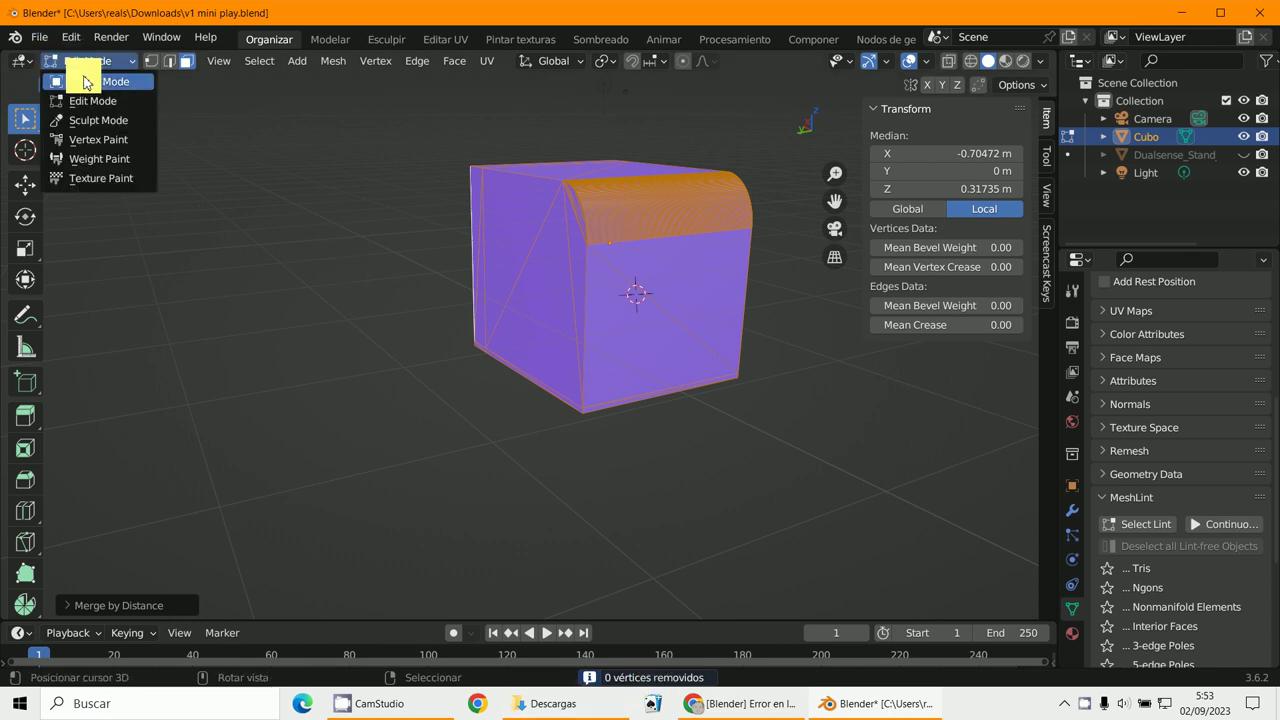
{"action": "left_click", "coordinate": [82, 77]}
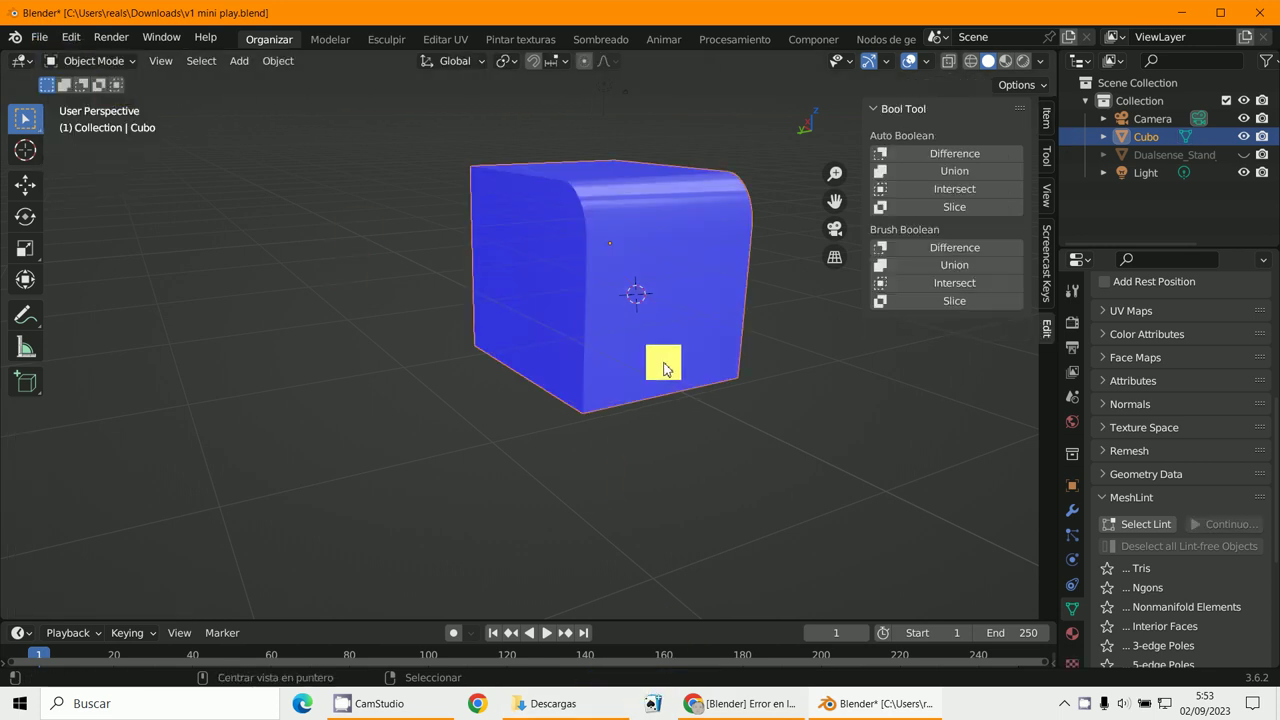
Reveal the hidden stand and turn off the Face Orientation overlay
{"action": "key", "text": "alt+h"}
{"action": "middle_click_drag", "start_coordinate": [663, 363], "coordinate": [565, 416]}
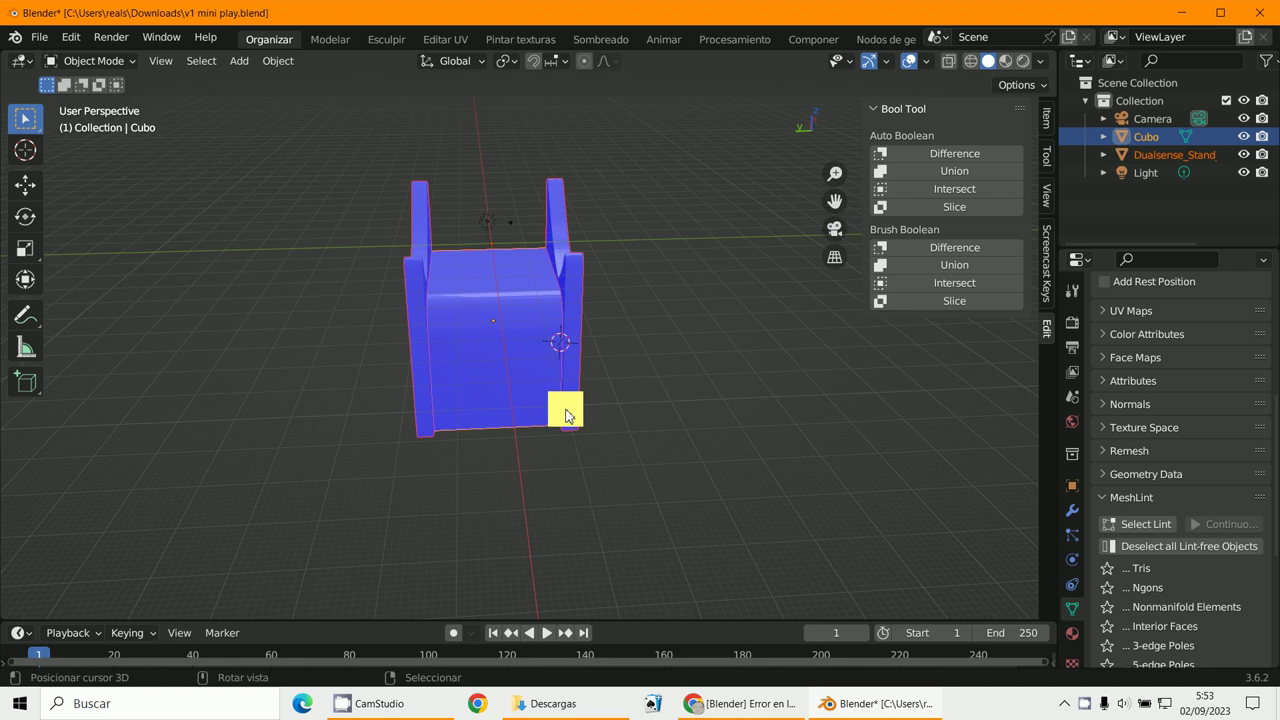
{"action": "left_click", "coordinate": [926, 62]}
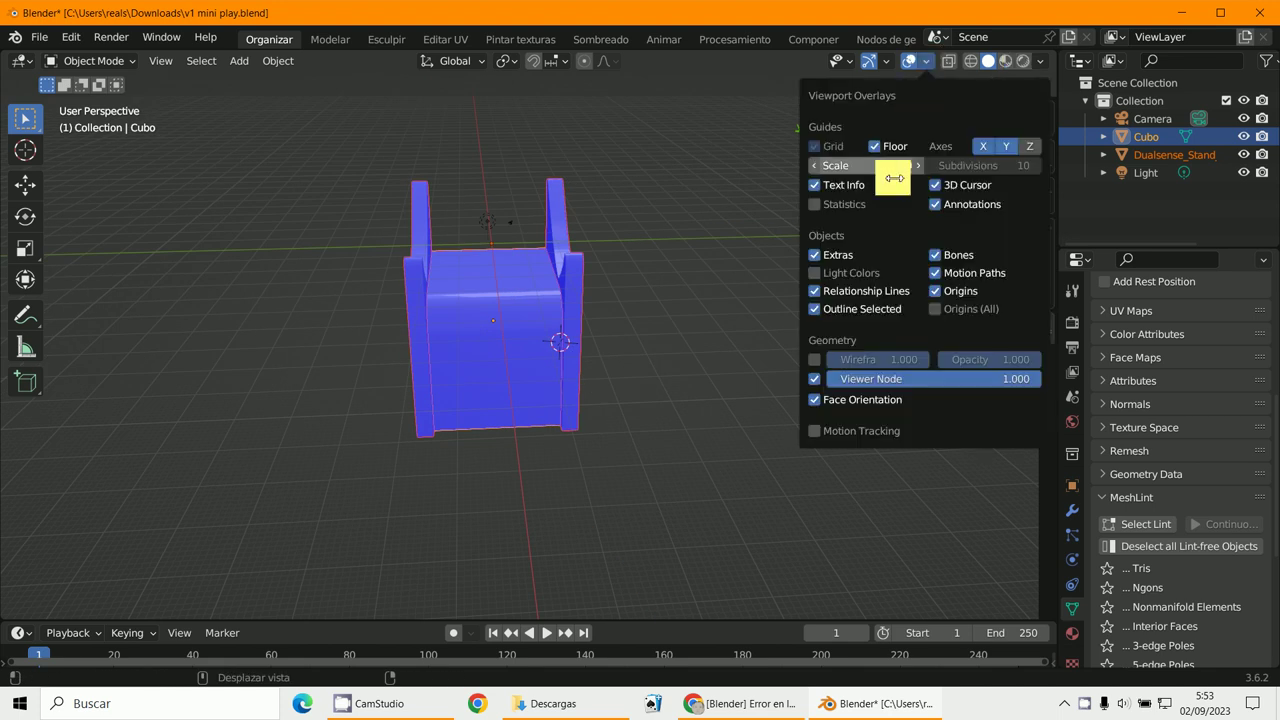
{"action": "left_click", "coordinate": [813, 401]}
Join the cube to the stand with an Auto Boolean Union, keeping the stand as the active object
{"action": "scroll", "coordinate": [536, 278], "scroll_direction": "up", "scroll_amount": 4}
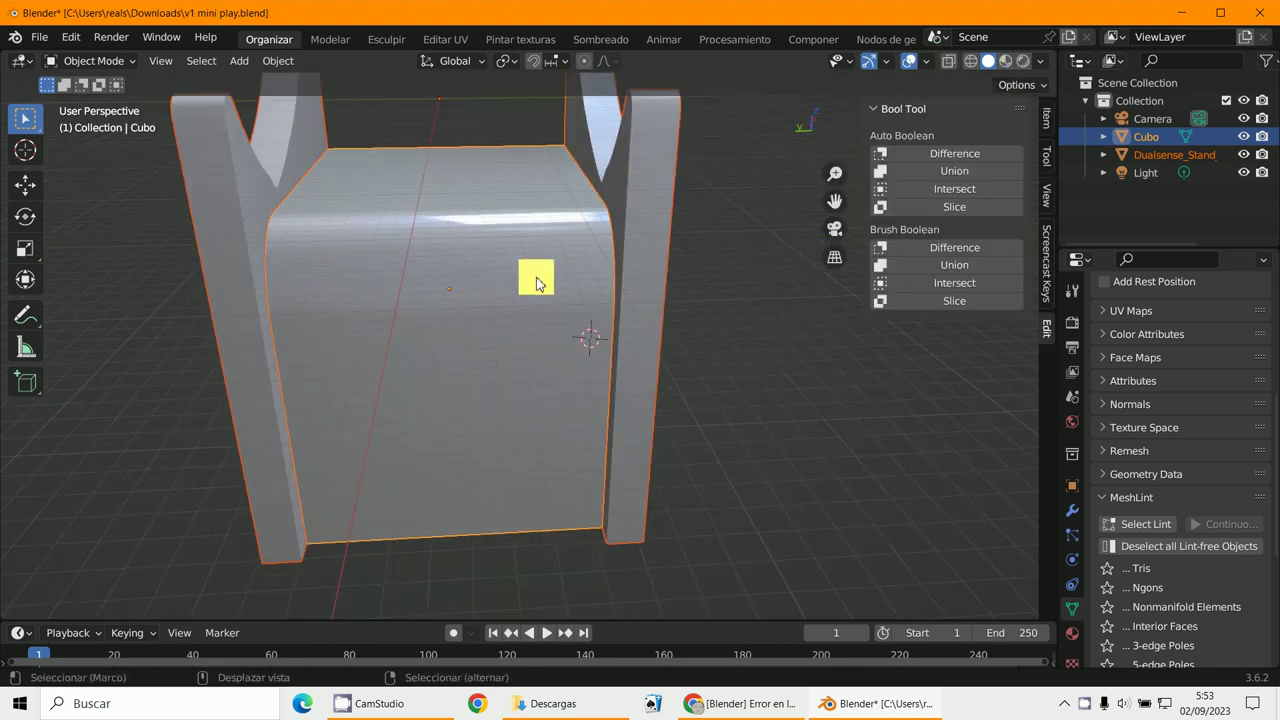
{"action": "left_click", "coordinate": [560, 233]}
{"action": "scroll", "coordinate": [560, 229], "scroll_direction": "down", "scroll_amount": 4}
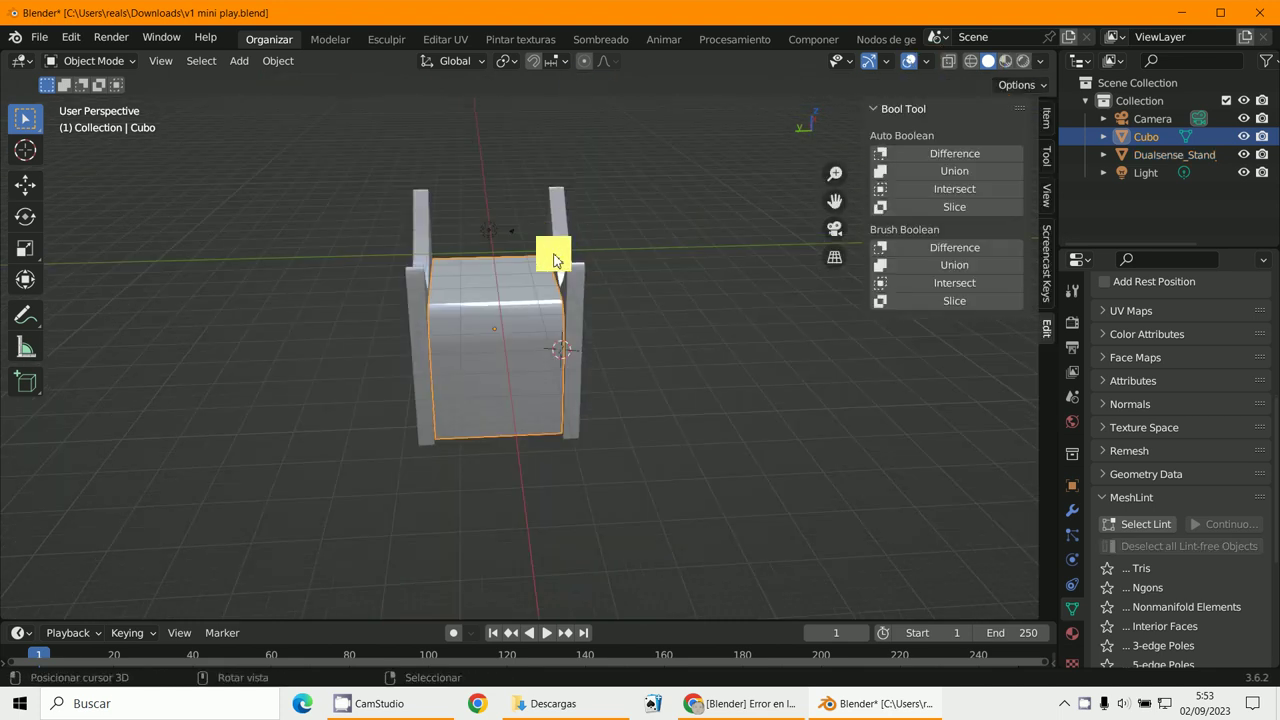
{"action": "scroll", "coordinate": [551, 251], "scroll_direction": "up", "scroll_amount": 3}
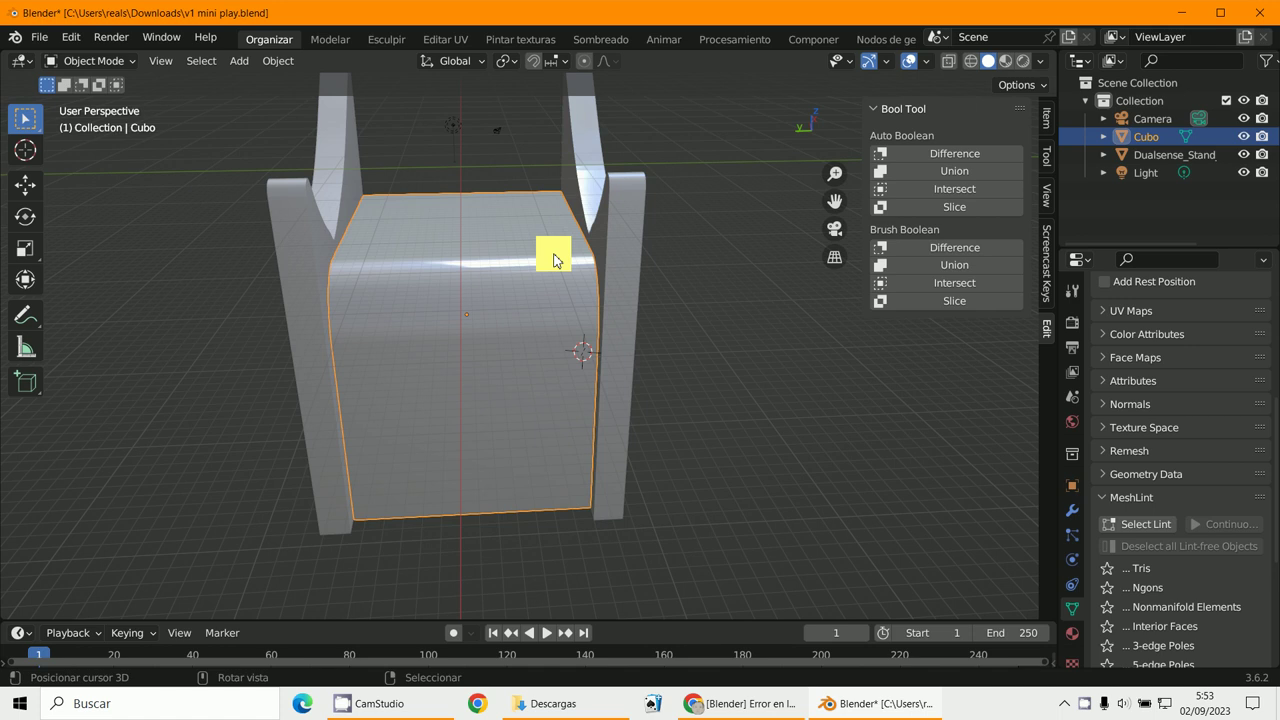
{"action": "left_click", "coordinate": [592, 152], "text": "shift"}
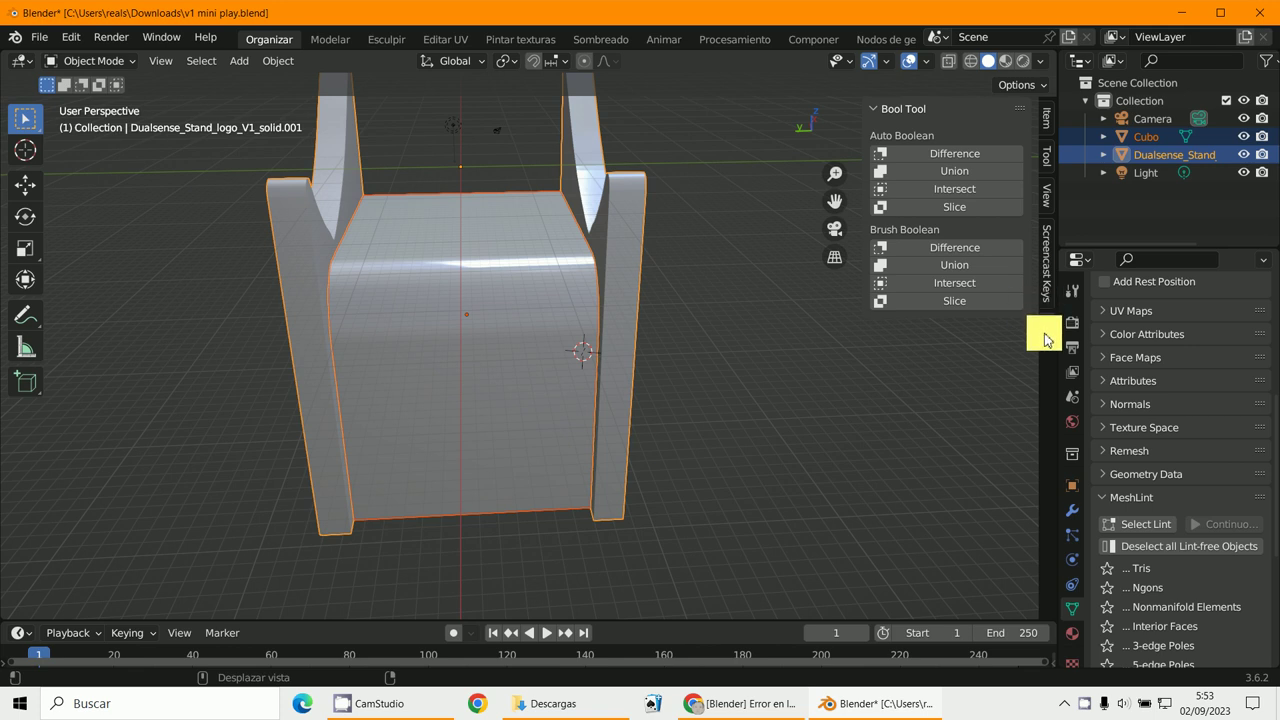
{"action": "left_click", "coordinate": [951, 171]}
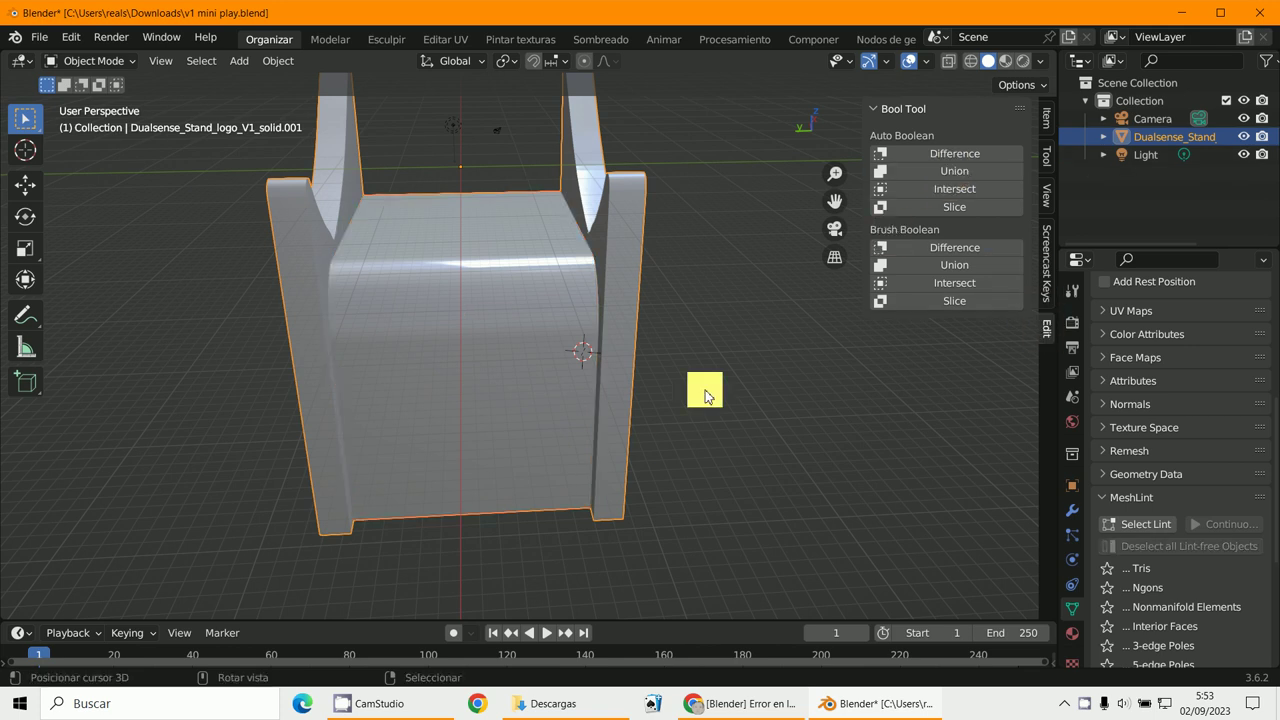
Enter Edit Mode on the united stand and hide the two large triangles of its front face to inspect the interior
{"action": "middle_click_drag", "start_coordinate": [497, 403], "coordinate": [512, 345]}
{"action": "left_click", "coordinate": [96, 62]}
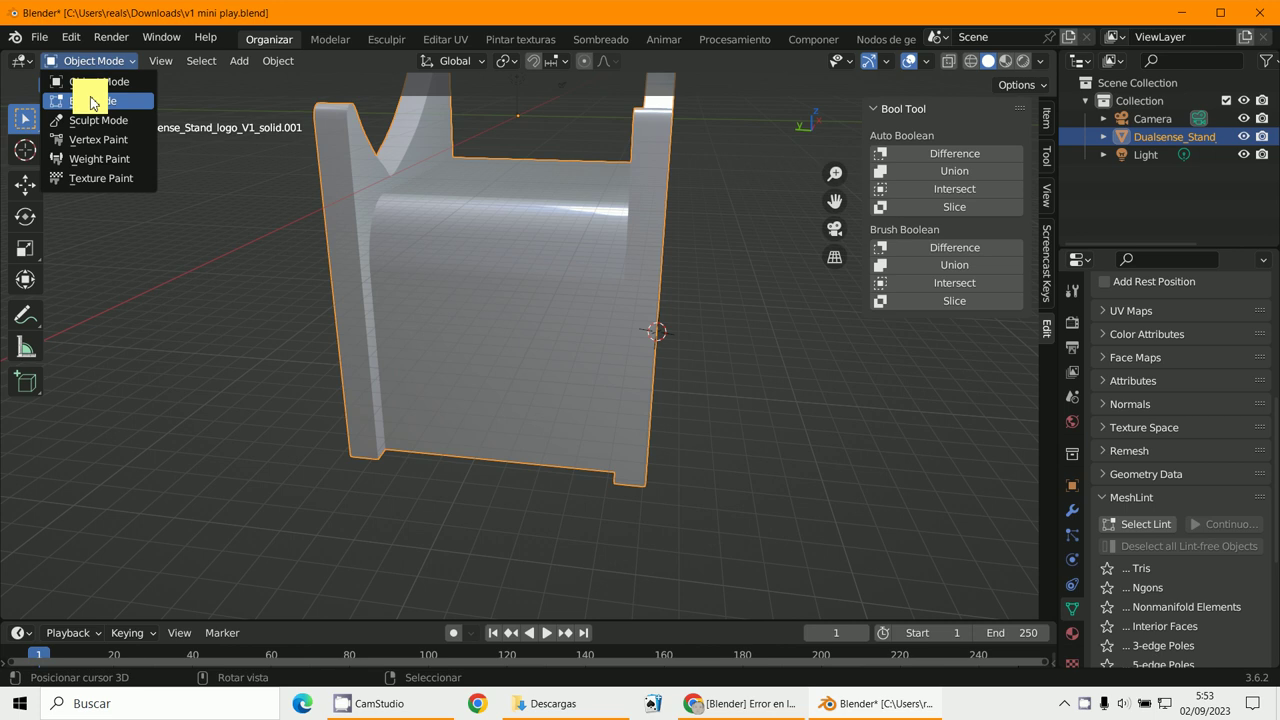
{"action": "left_click", "coordinate": [93, 101]}
{"action": "scroll", "coordinate": [440, 331], "scroll_direction": "up", "scroll_amount": 2}
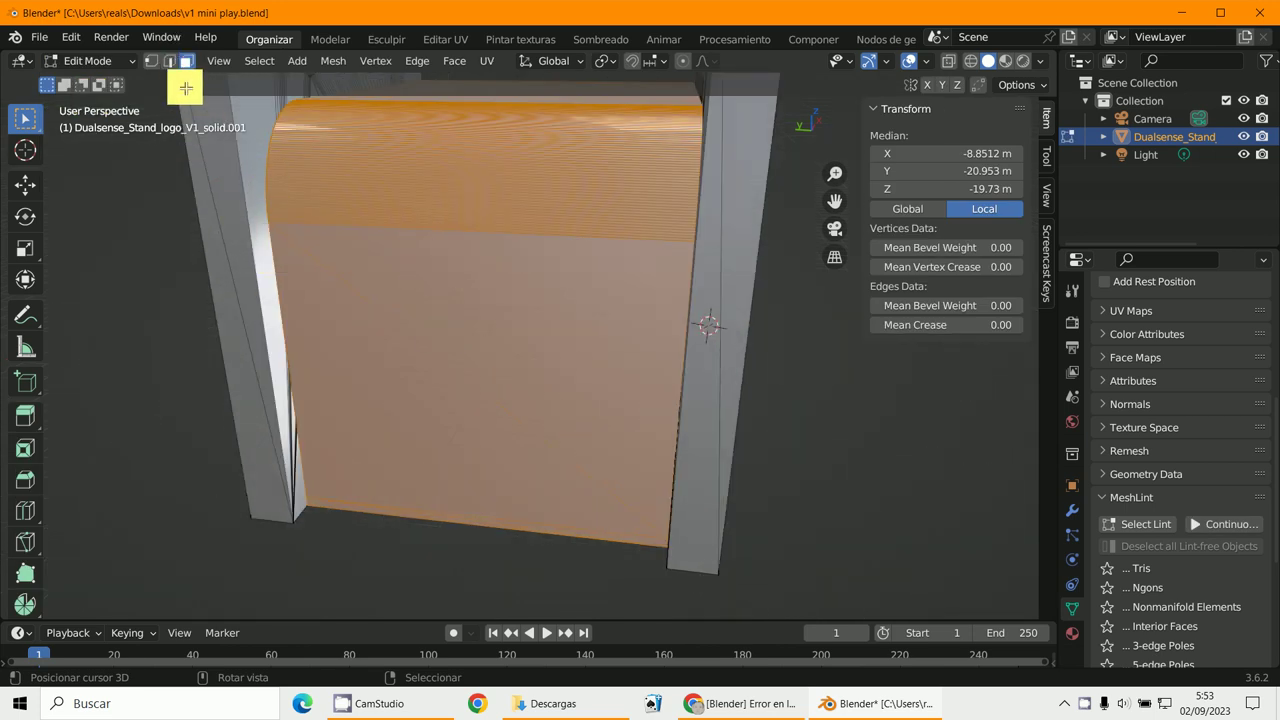
{"action": "left_click", "coordinate": [367, 316]}
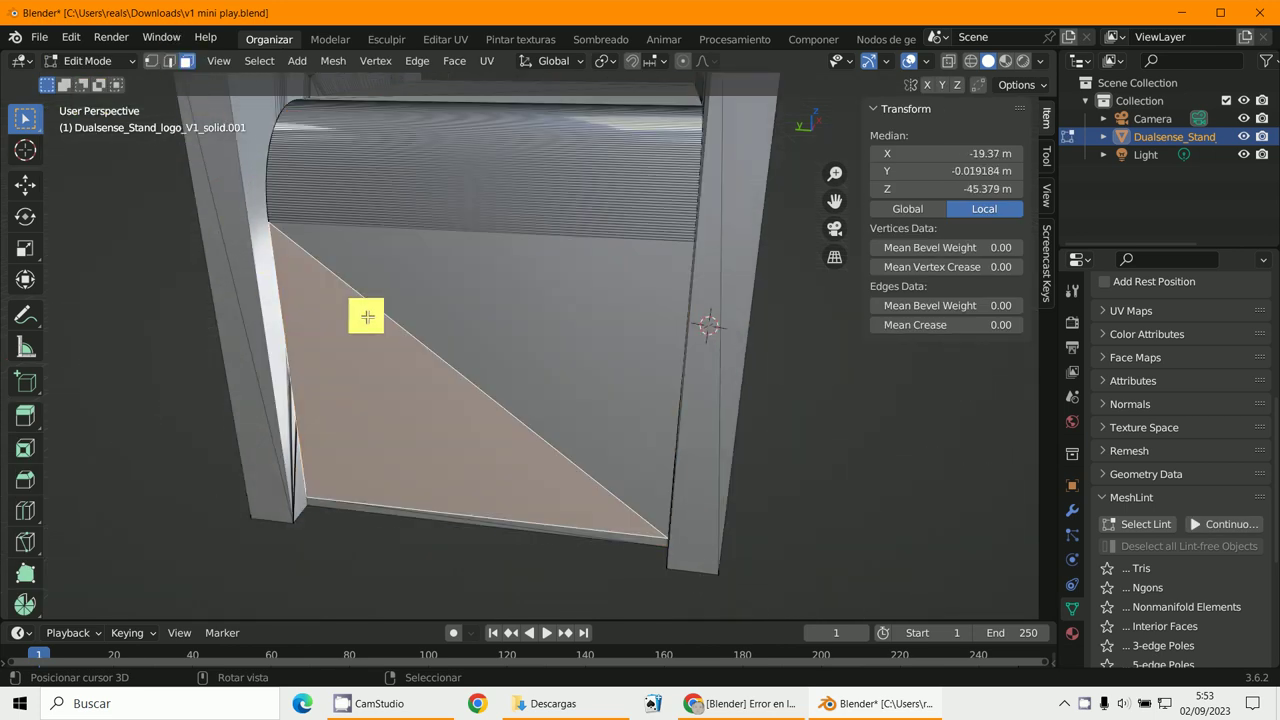
{"action": "left_click", "coordinate": [451, 286]}
{"action": "left_click", "coordinate": [413, 352]}
{"action": "left_click", "coordinate": [434, 337]}
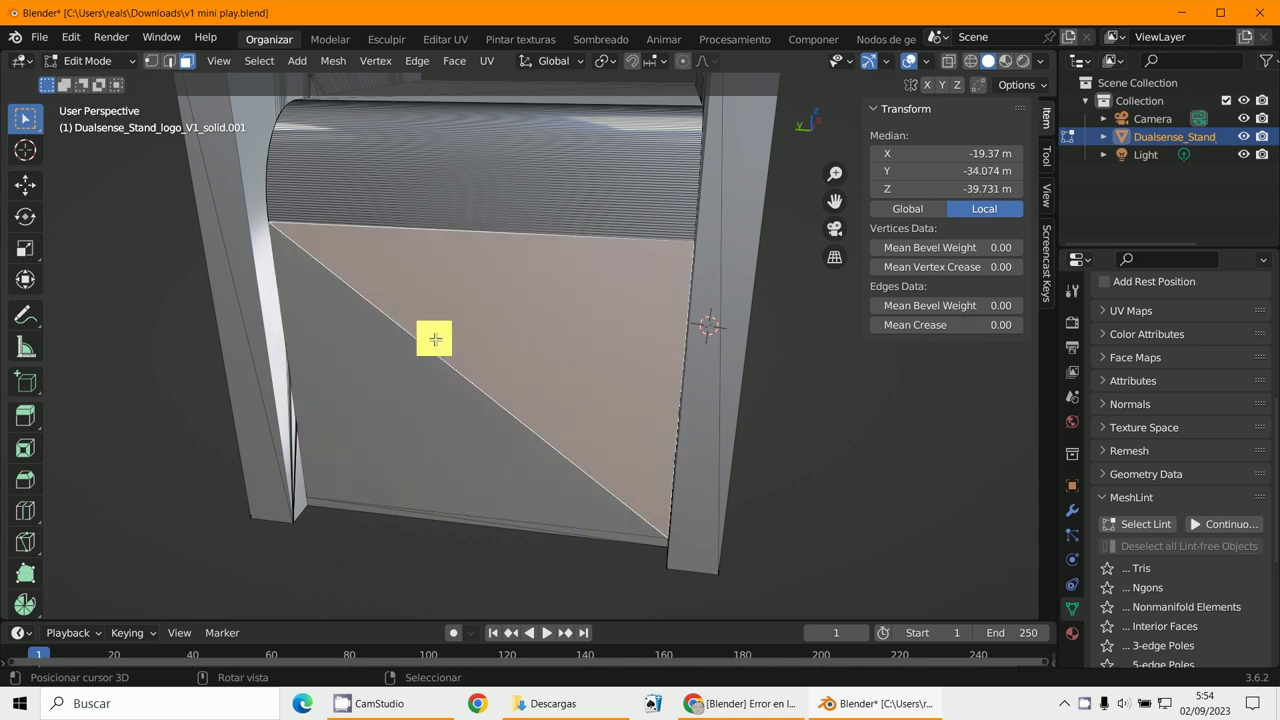
{"action": "left_click", "coordinate": [394, 397], "text": "shift"}
{"action": "left_click", "coordinate": [605, 309], "text": "shift"}
{"action": "left_click", "coordinate": [605, 309], "text": "shift"}
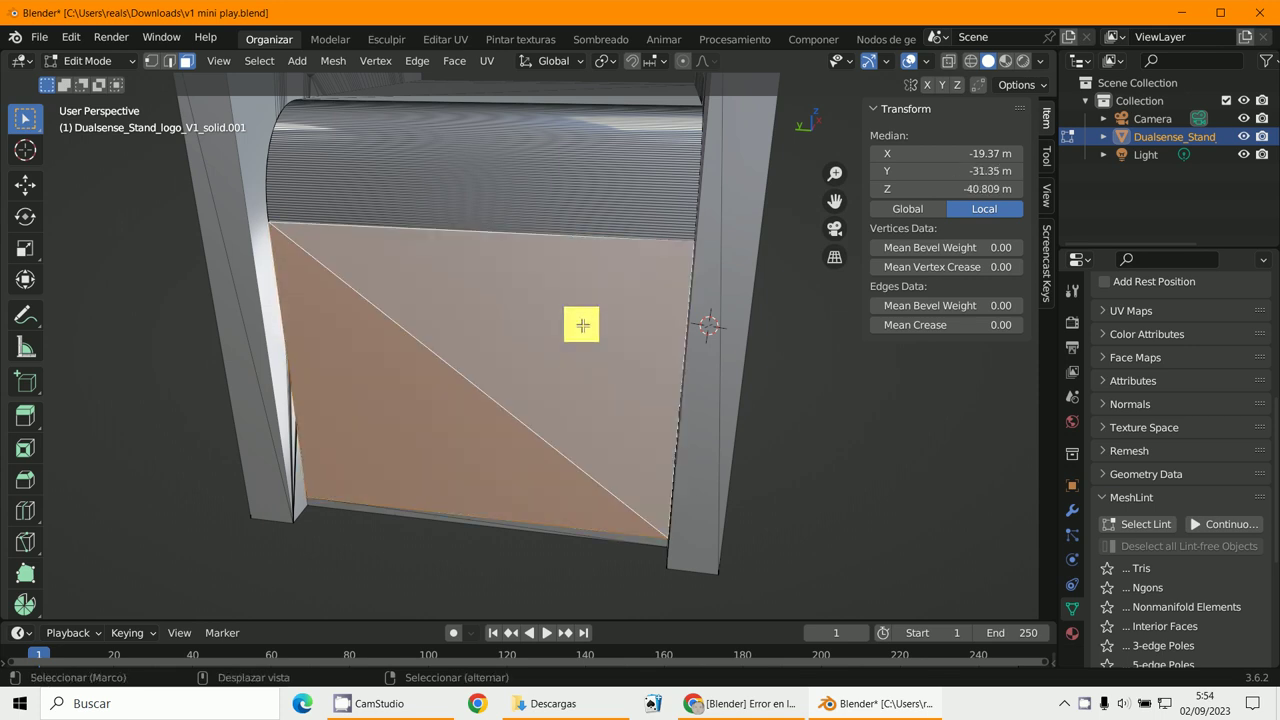
{"action": "key", "text": "h"}
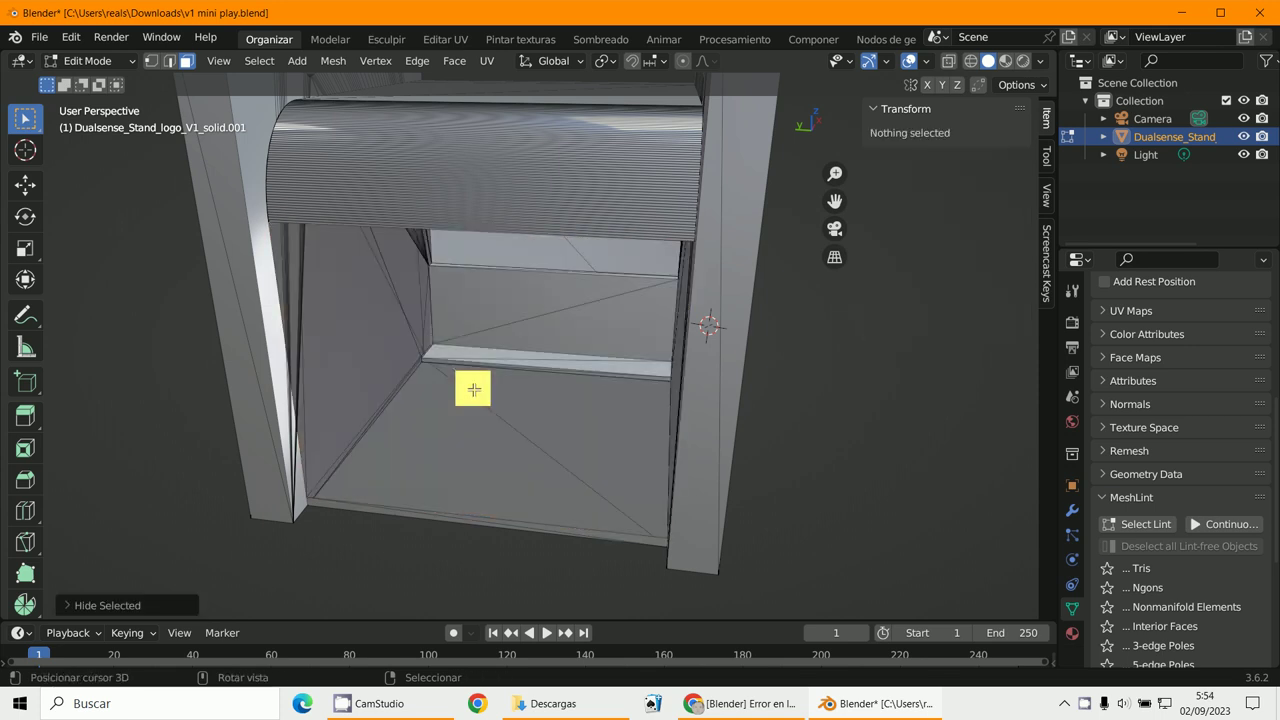
{"action": "middle_click_drag", "start_coordinate": [471, 386], "coordinate": [657, 343]}
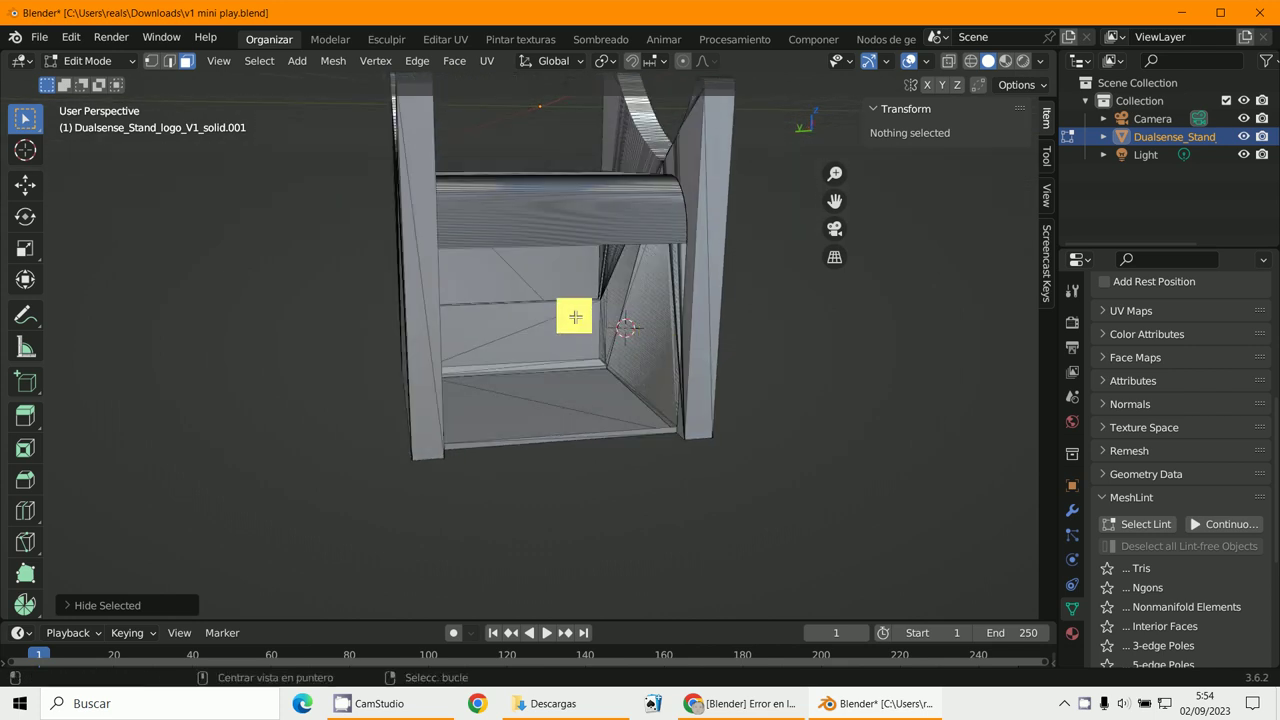
Reveal the hidden front triangles and return to Object Mode
{"action": "key", "text": "alt+h"}
{"action": "middle_click_drag", "start_coordinate": [571, 320], "coordinate": [439, 256]}
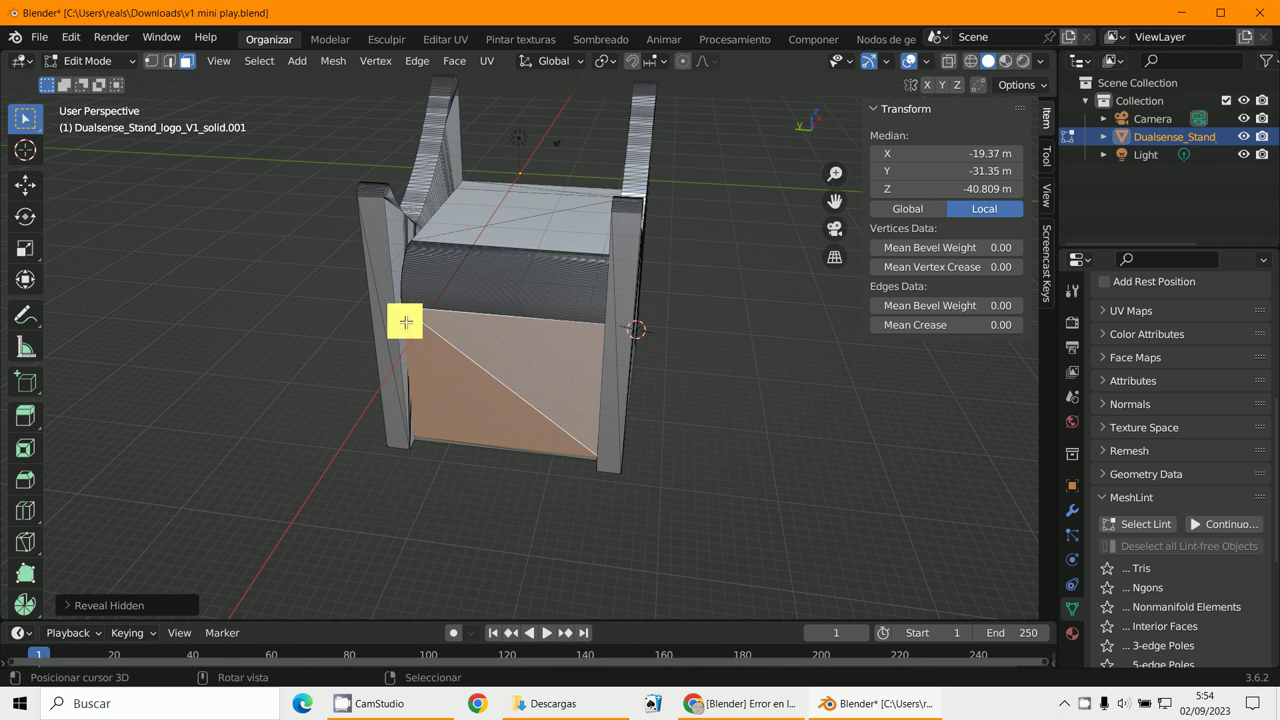
{"action": "left_click", "coordinate": [89, 69]}
{"action": "left_click", "coordinate": [89, 72]}
{"action": "scroll", "coordinate": [551, 349], "scroll_direction": "down", "scroll_amount": 3}
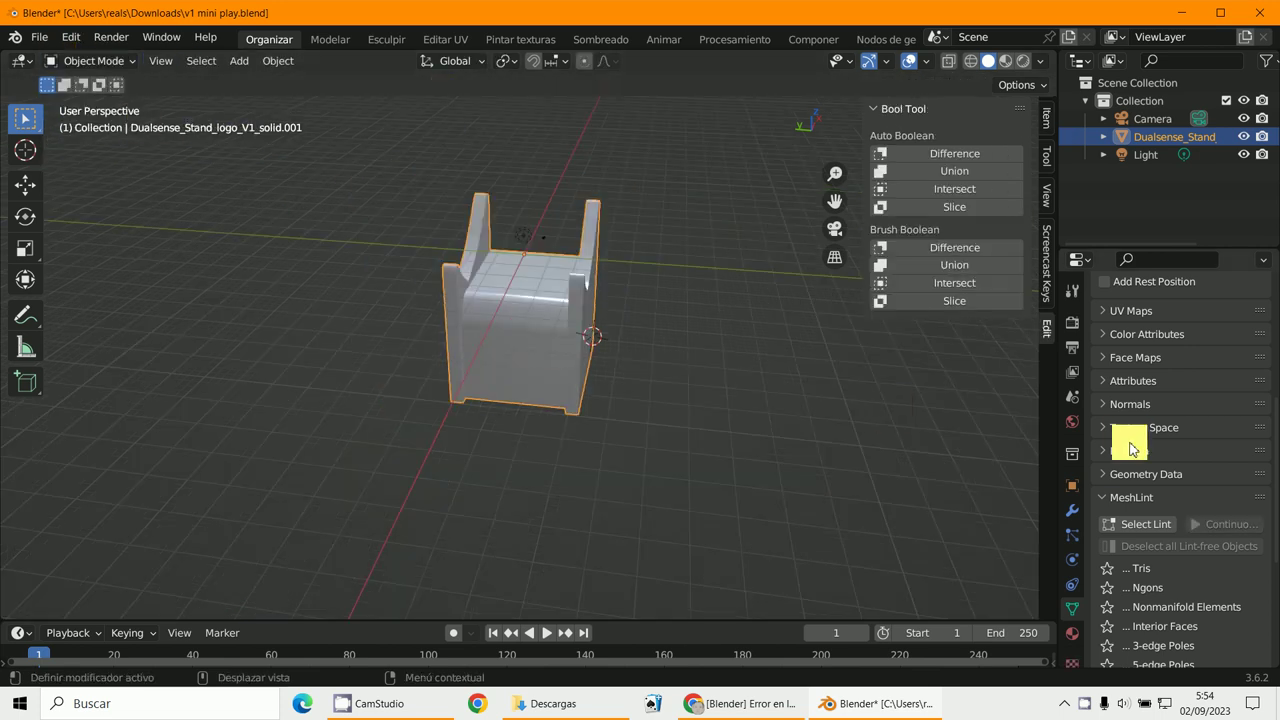
Widen the properties area and turn on the Statistics overlay for the scene
{"action": "left_click_drag", "start_coordinate": [1059, 452], "coordinate": [946, 445]}
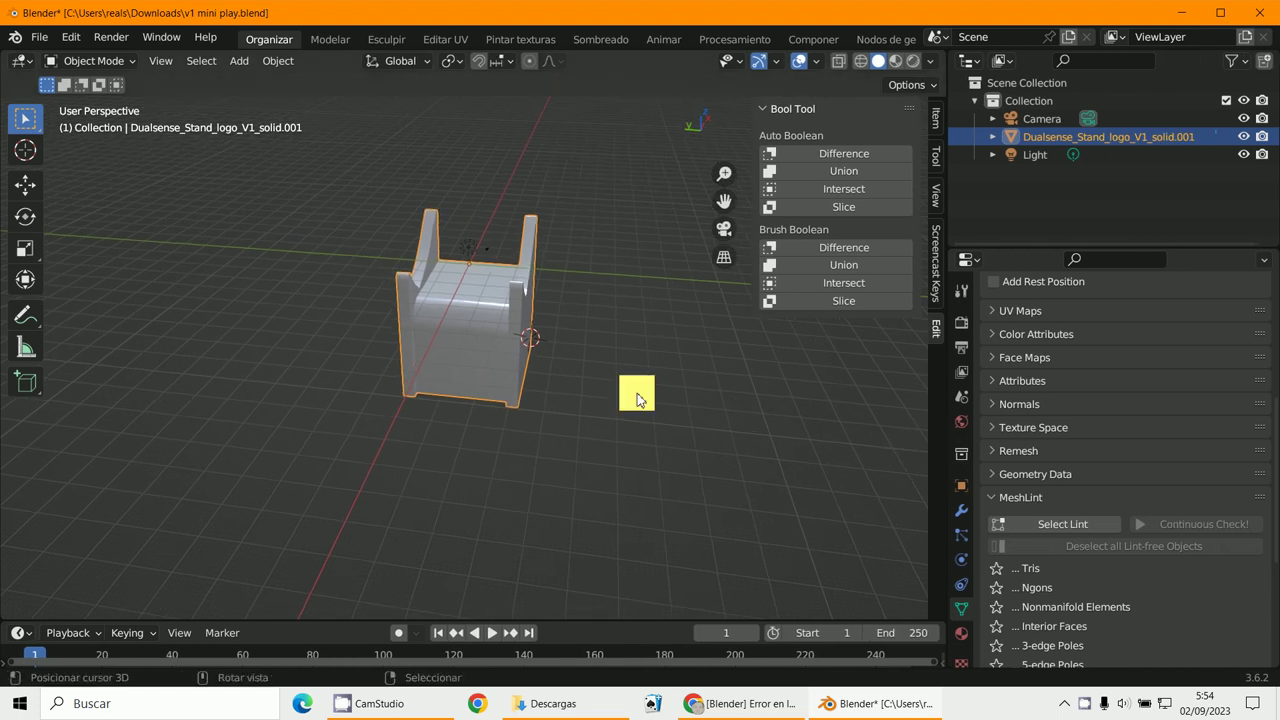
{"action": "left_click", "coordinate": [815, 64]}
{"action": "left_click", "coordinate": [705, 204]}
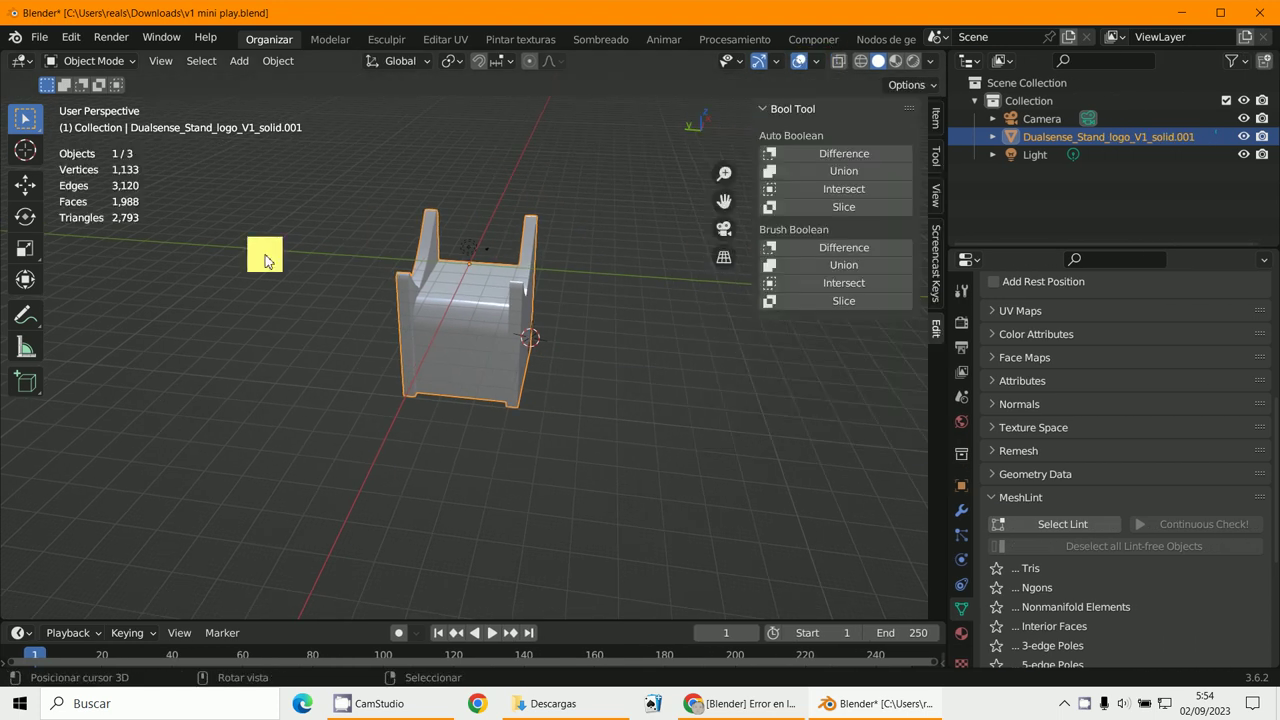
{"action": "scroll", "coordinate": [80, 189], "scroll_direction": "up", "scroll_amount": 5}
{"action": "scroll", "coordinate": [135, 201], "scroll_direction": "up", "scroll_amount": 1}
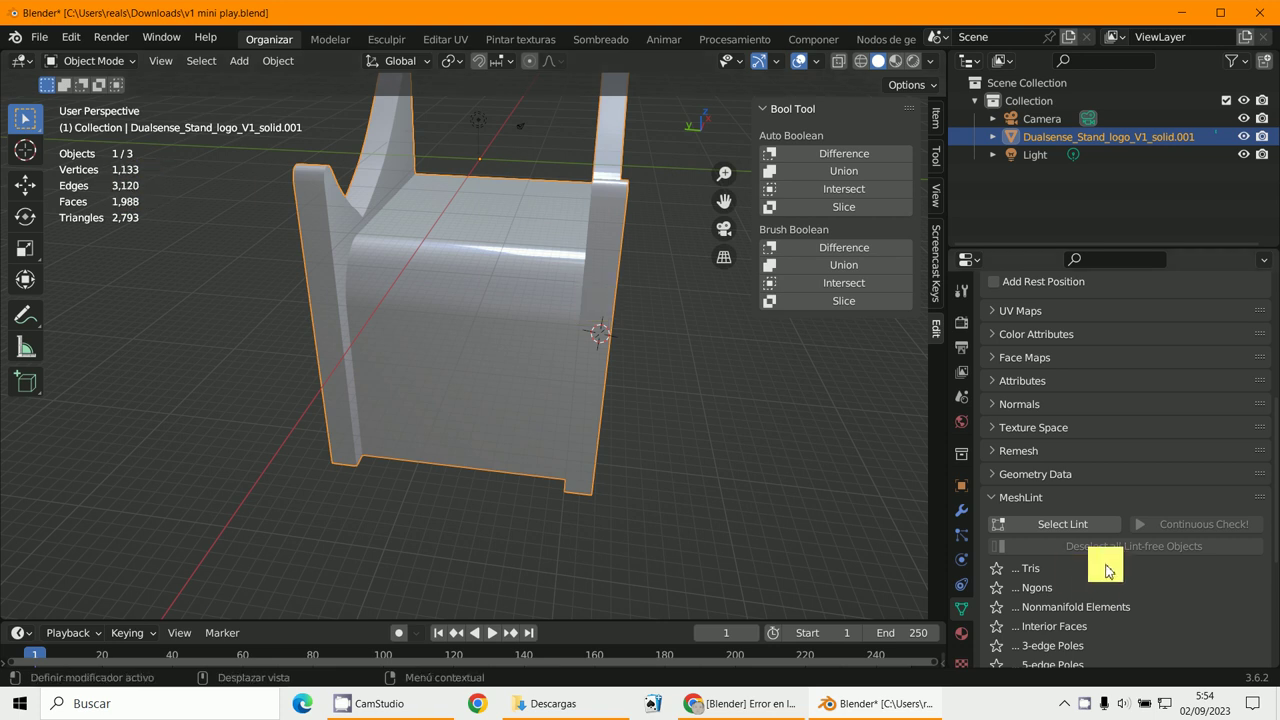
Apply a Voxel Remesh to the united stand with a voxel size of 0.5 m
{"action": "scroll", "coordinate": [1060, 543], "scroll_direction": "down", "scroll_amount": 4}
{"action": "scroll", "coordinate": [1060, 475], "scroll_direction": "up", "scroll_amount": 4}
{"action": "left_click", "coordinate": [1010, 452]}
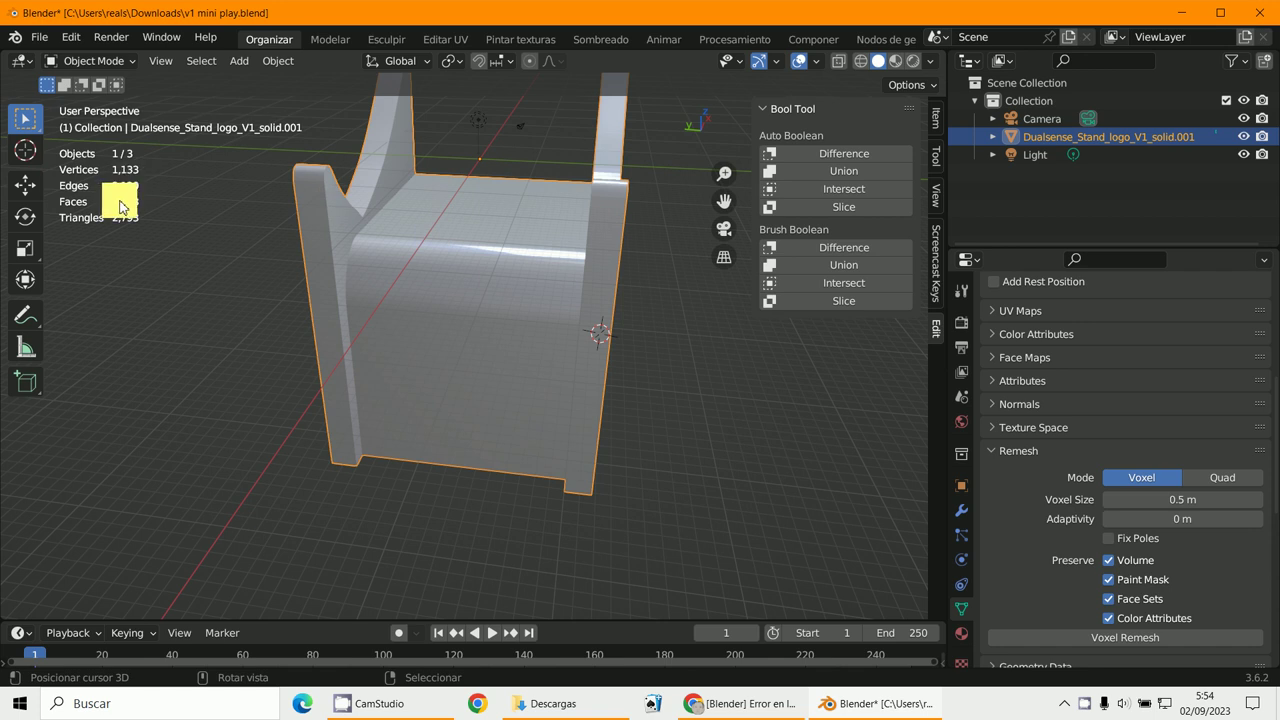
{"action": "scroll", "coordinate": [1165, 571], "scroll_direction": "down", "scroll_amount": 4}
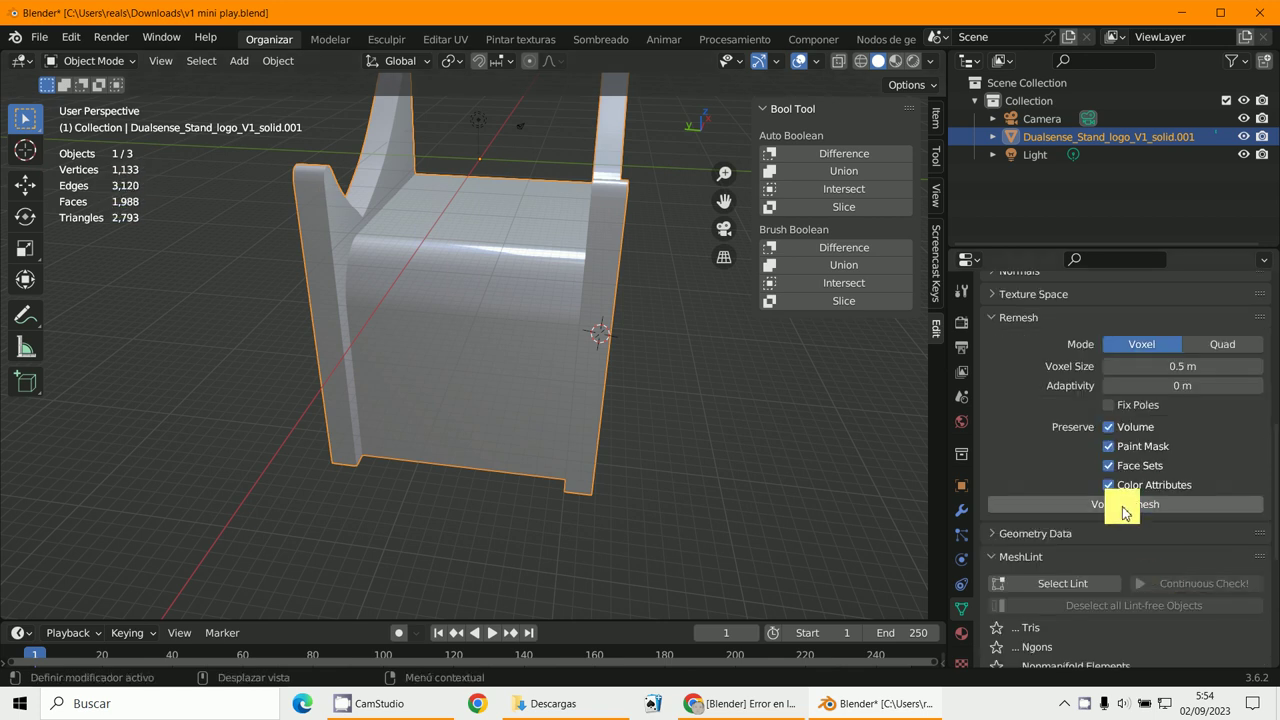
{"action": "left_click", "coordinate": [1122, 510]}
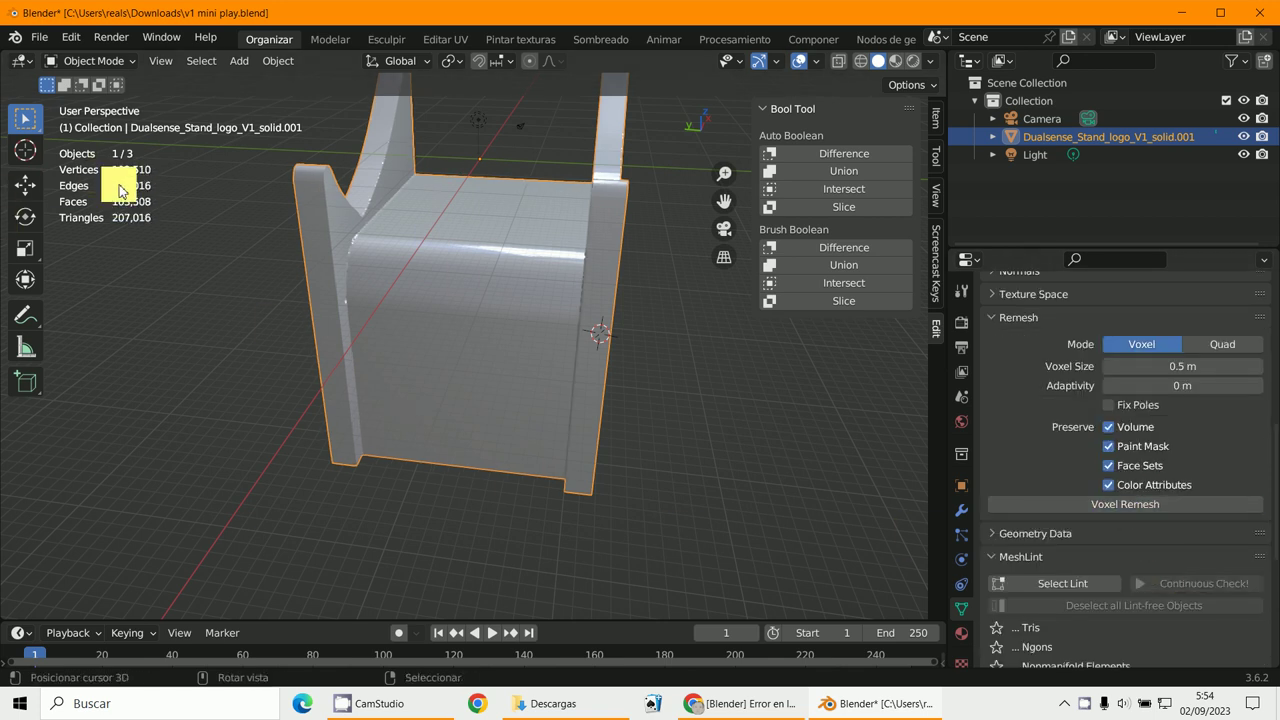
{"action": "scroll", "coordinate": [550, 388], "scroll_direction": "up", "scroll_amount": 5}
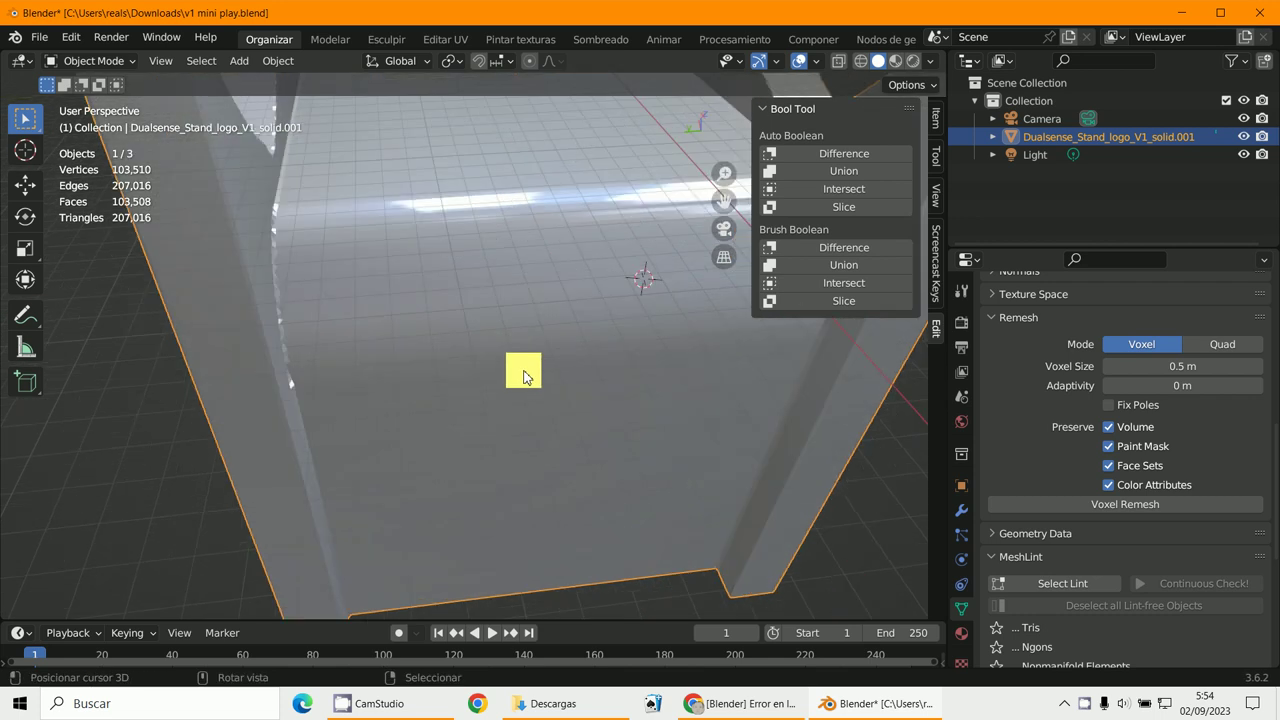
Enter Edit Mode on the remeshed stand and hide a rectangular patch of its front faces to inspect the interior
{"action": "middle_click_drag", "start_coordinate": [525, 376], "coordinate": [414, 376]}
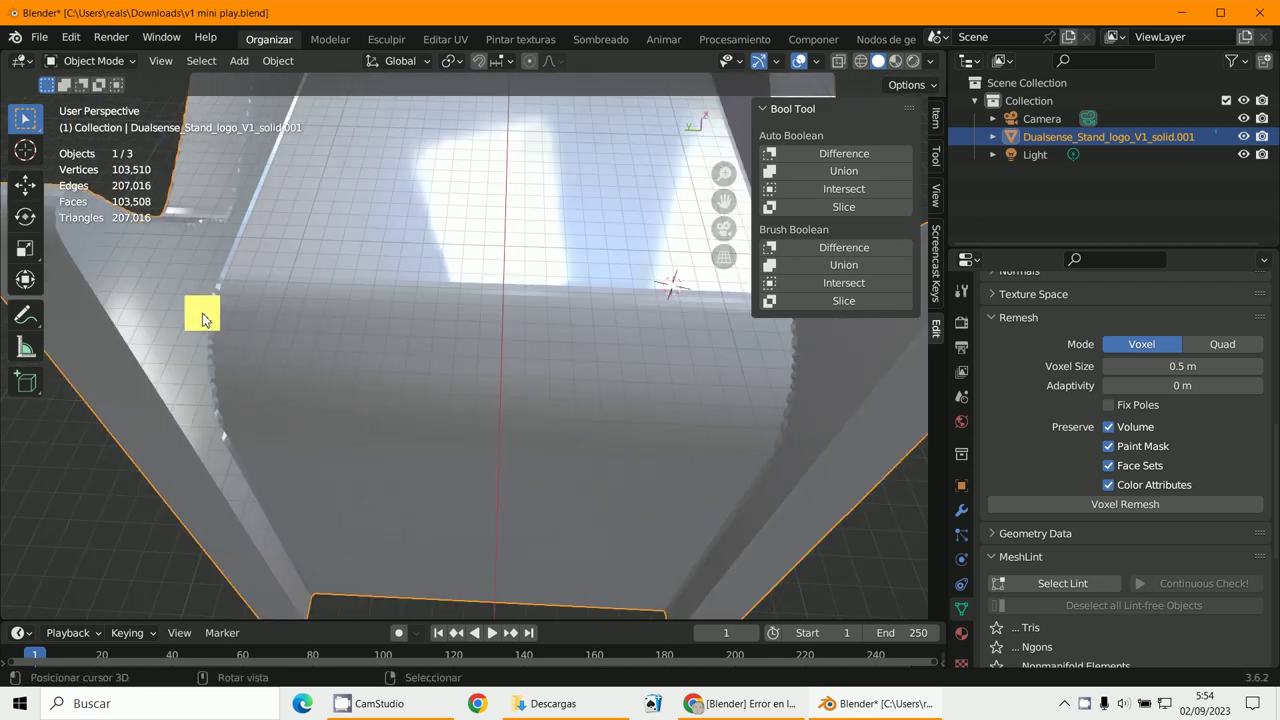
{"action": "middle_click_drag", "start_coordinate": [211, 404], "coordinate": [380, 352]}
{"action": "scroll", "coordinate": [1054, 383], "scroll_direction": "down", "scroll_amount": 1}
{"action": "middle_click_drag", "start_coordinate": [900, 410], "coordinate": [569, 386]}
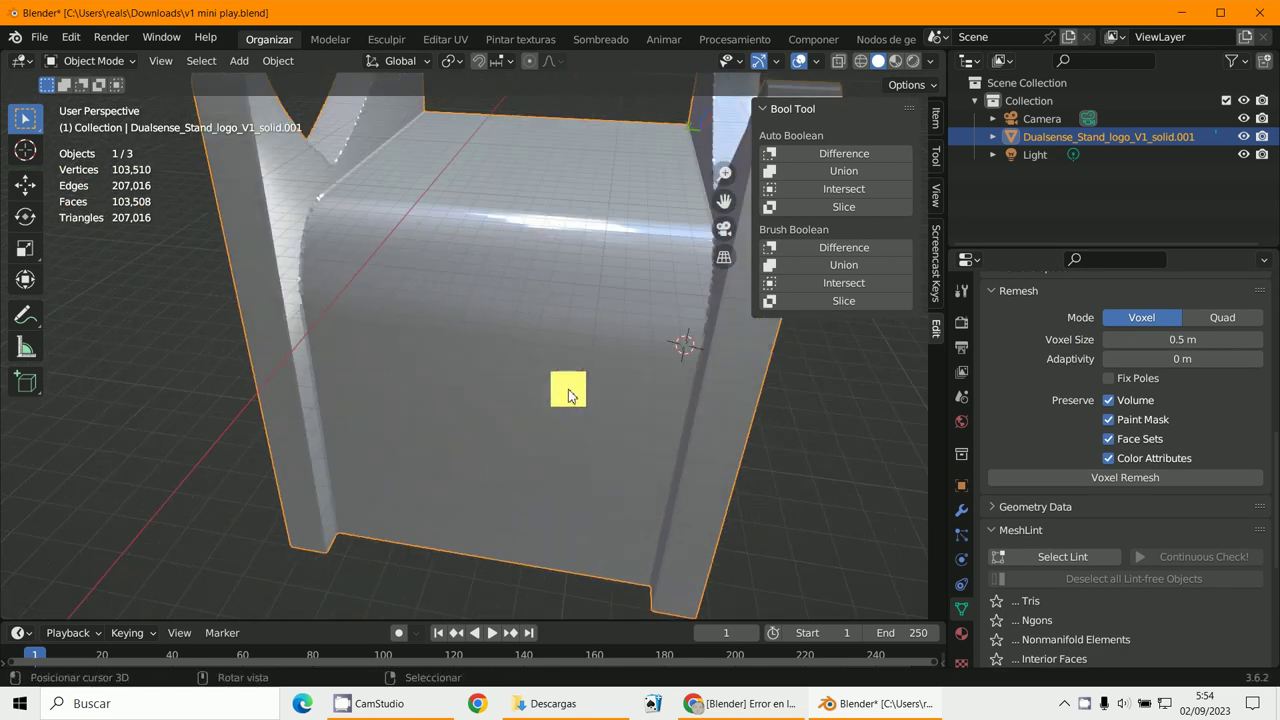
{"action": "left_click", "coordinate": [85, 61]}
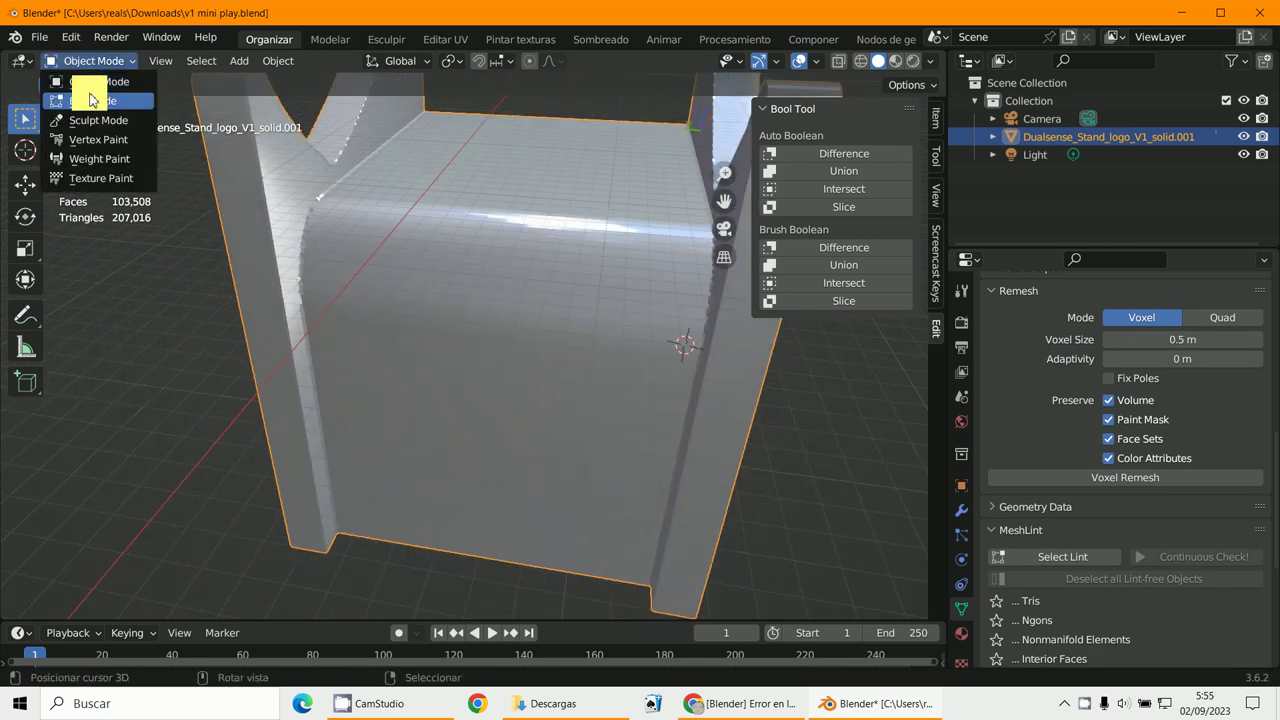
{"action": "key", "text": "Tab"}
{"action": "left_click", "coordinate": [434, 367]}
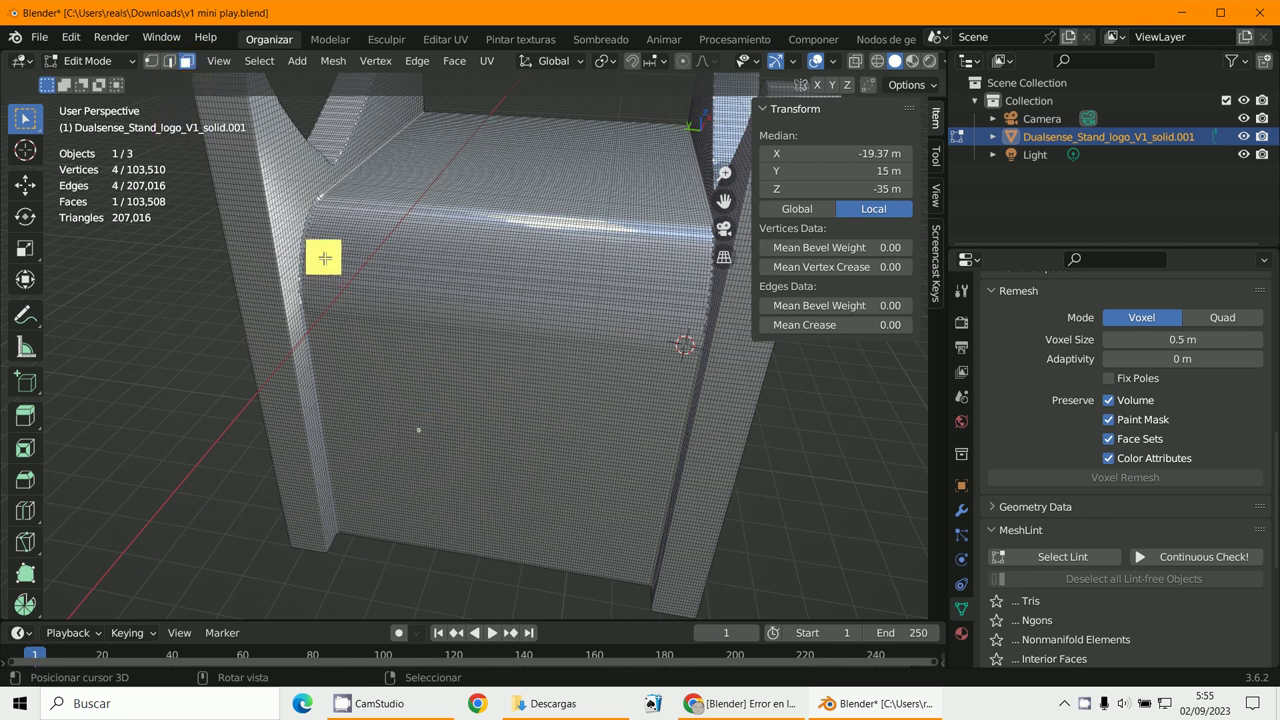
{"action": "left_click_drag", "start_coordinate": [344, 321], "coordinate": [575, 509]}
{"action": "key", "text": "h"}
{"action": "middle_click_drag", "start_coordinate": [575, 509], "coordinate": [435, 337]}
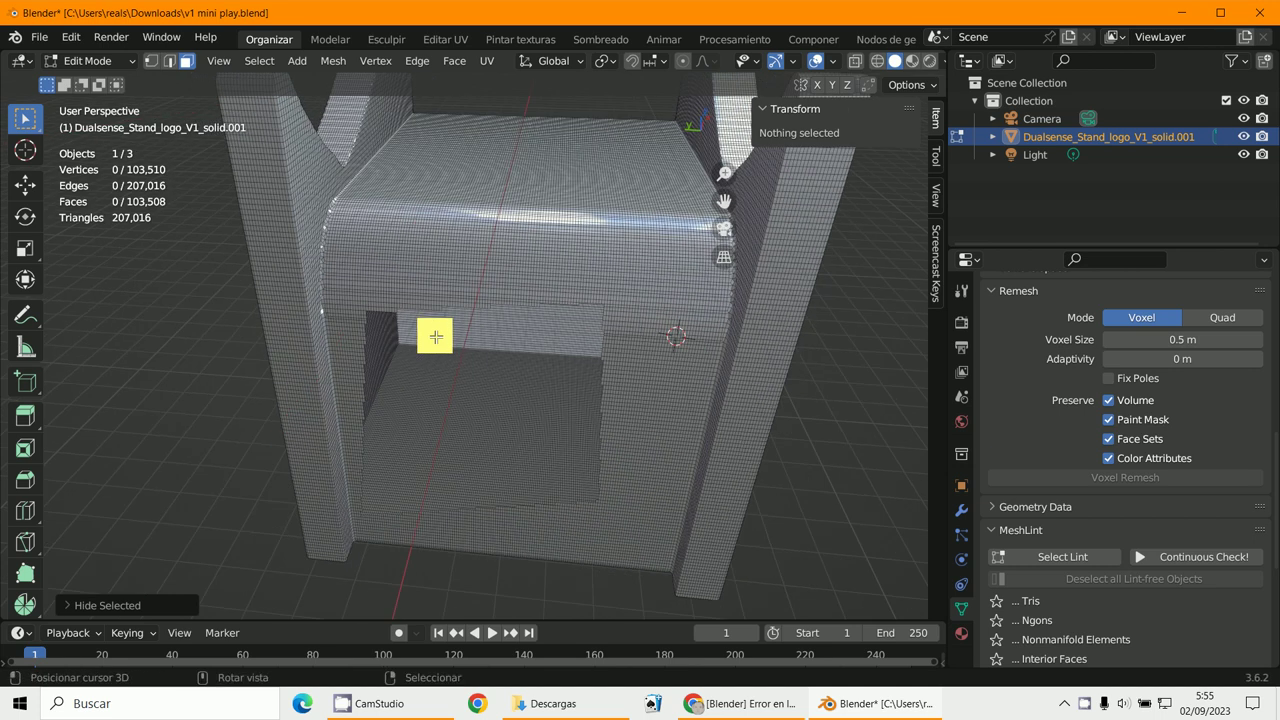
Reveal the hidden patch of front faces, clear the selection and return to Object Mode
{"action": "key", "text": "alt"}
{"action": "key", "text": "alt+h"}
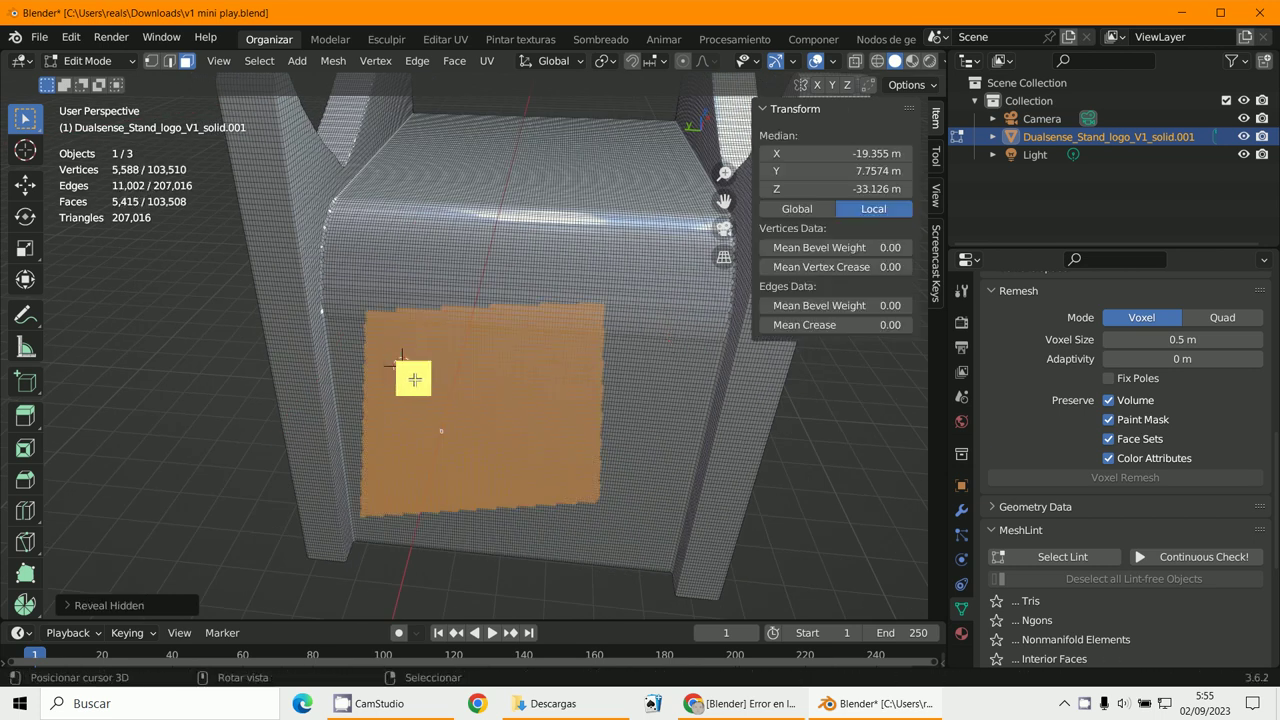
{"action": "key", "text": "alt+a"}
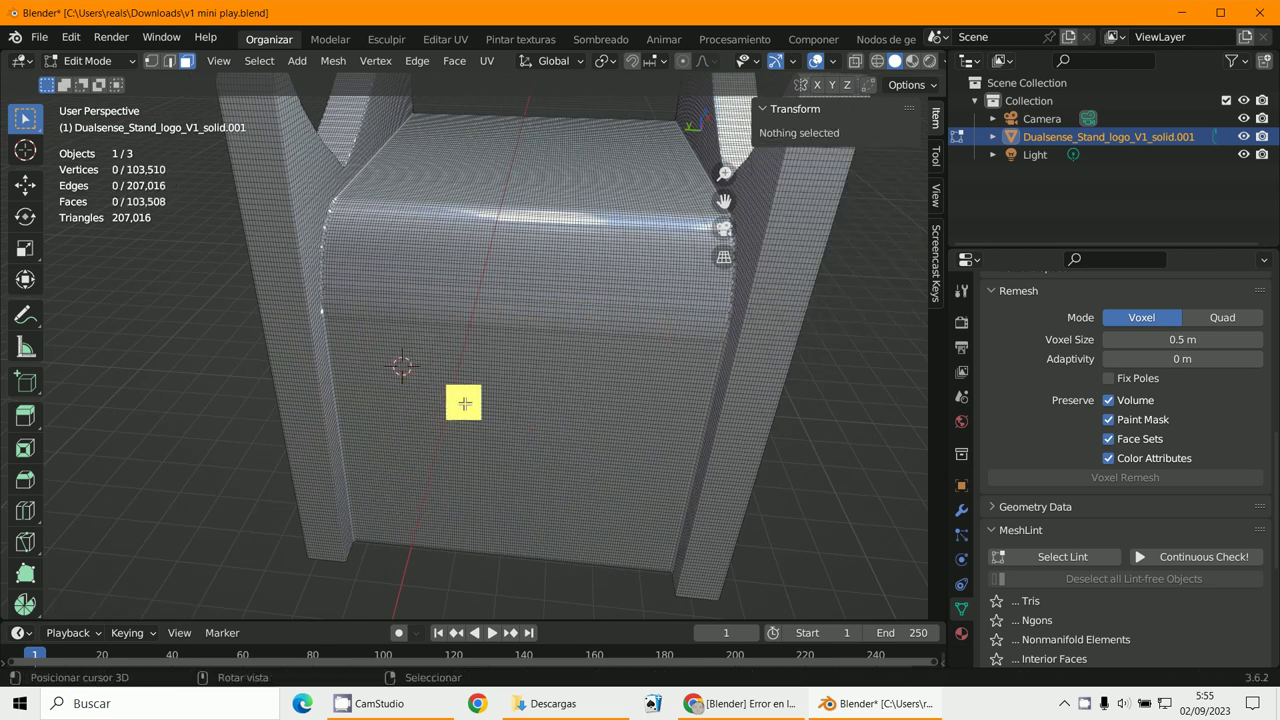
{"action": "left_click", "coordinate": [82, 61]}
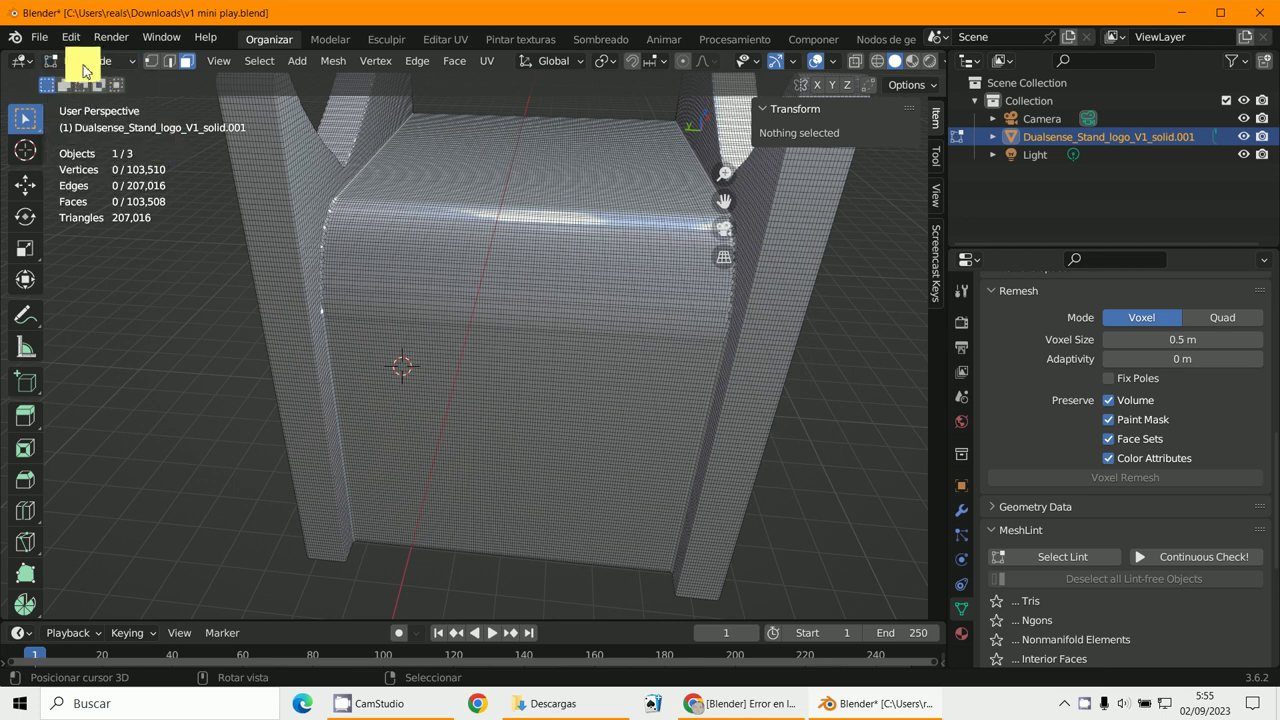
{"action": "left_click", "coordinate": [82, 61]}
{"action": "left_click", "coordinate": [97, 81]}
Undo the recent Edit Mode changes and the 0.5 m Voxel Remesh of the stand
{"action": "scroll", "coordinate": [528, 337], "scroll_direction": "down", "scroll_amount": 5}
{"action": "middle_click_drag", "start_coordinate": [528, 337], "coordinate": [478, 338]}
{"action": "scroll", "coordinate": [525, 322], "scroll_direction": "up", "scroll_amount": 3}
{"action": "scroll", "coordinate": [478, 338], "scroll_direction": "up", "scroll_amount": 5}
{"action": "scroll", "coordinate": [171, 316], "scroll_direction": "down", "scroll_amount": 5}
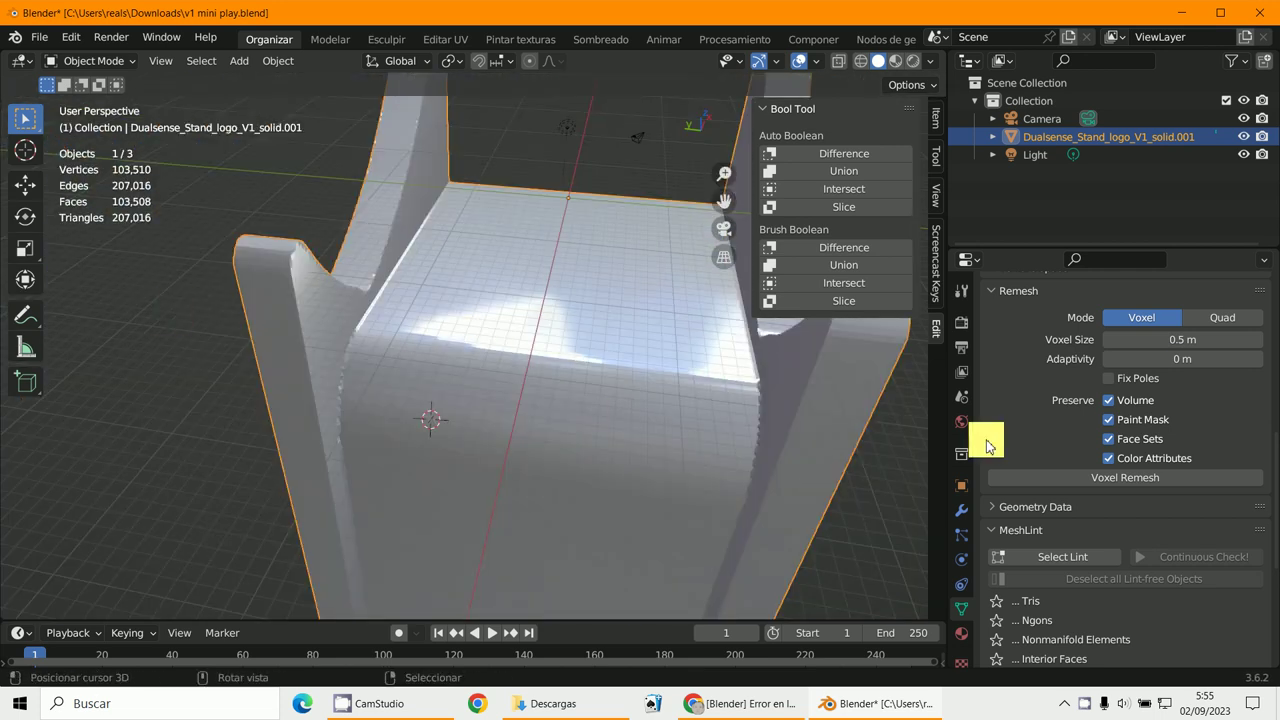
{"action": "key", "text": "Tab"}
{"action": "middle_click_drag", "start_coordinate": [496, 394], "coordinate": [569, 425]}
{"action": "key", "text": "l"}
{"action": "key", "text": "alt+a"}
{"action": "left_click", "coordinate": [569, 425]}
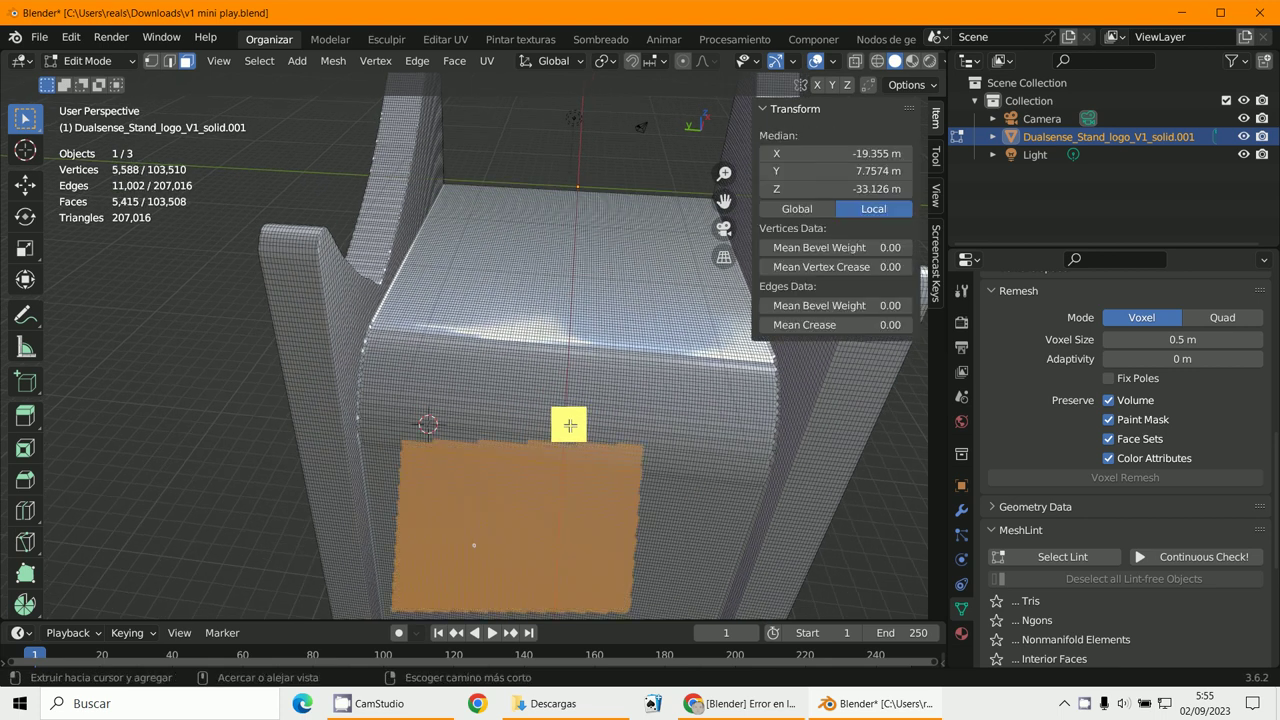
{"action": "key", "text": "alt+a"}
{"action": "key", "text": "Tab"}
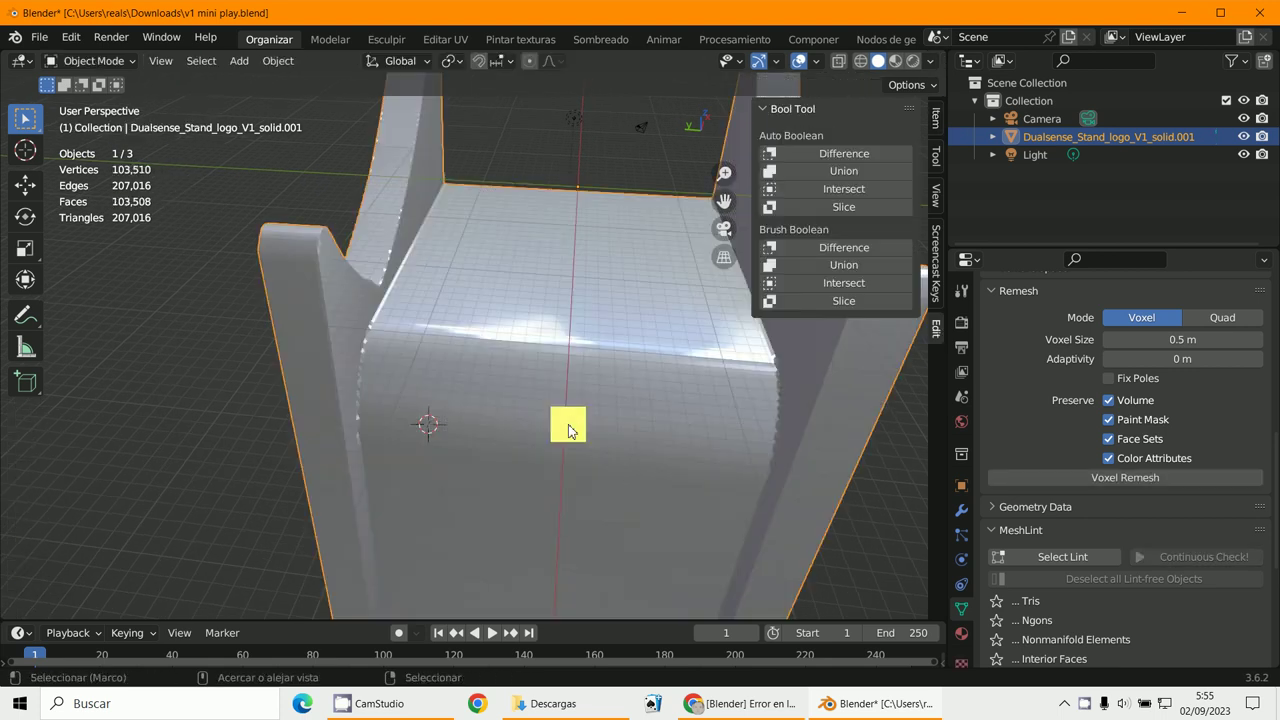
{"action": "key", "text": "ctrl+z"}
Apply a Voxel Remesh to the stand with a finer voxel size of 0.3 m
{"action": "scroll", "coordinate": [569, 428], "scroll_direction": "down", "scroll_amount": 3}
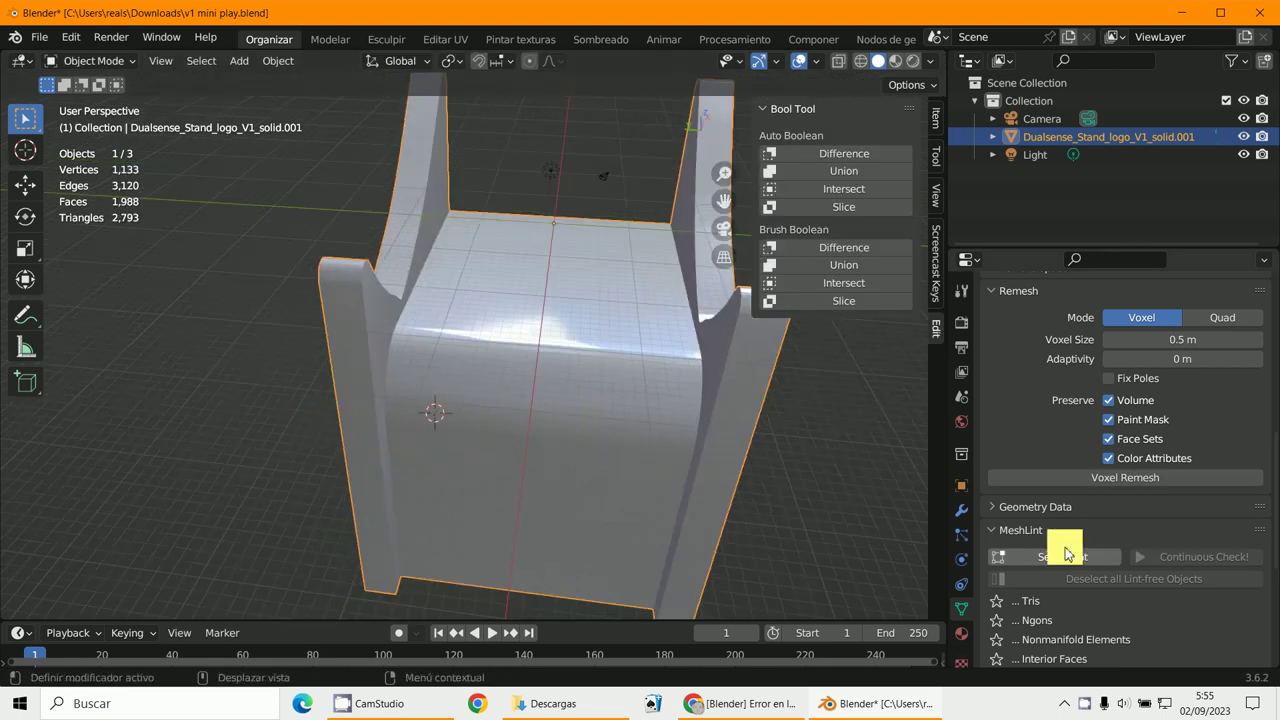
{"action": "scroll", "coordinate": [1105, 535], "scroll_direction": "up", "scroll_amount": 3}
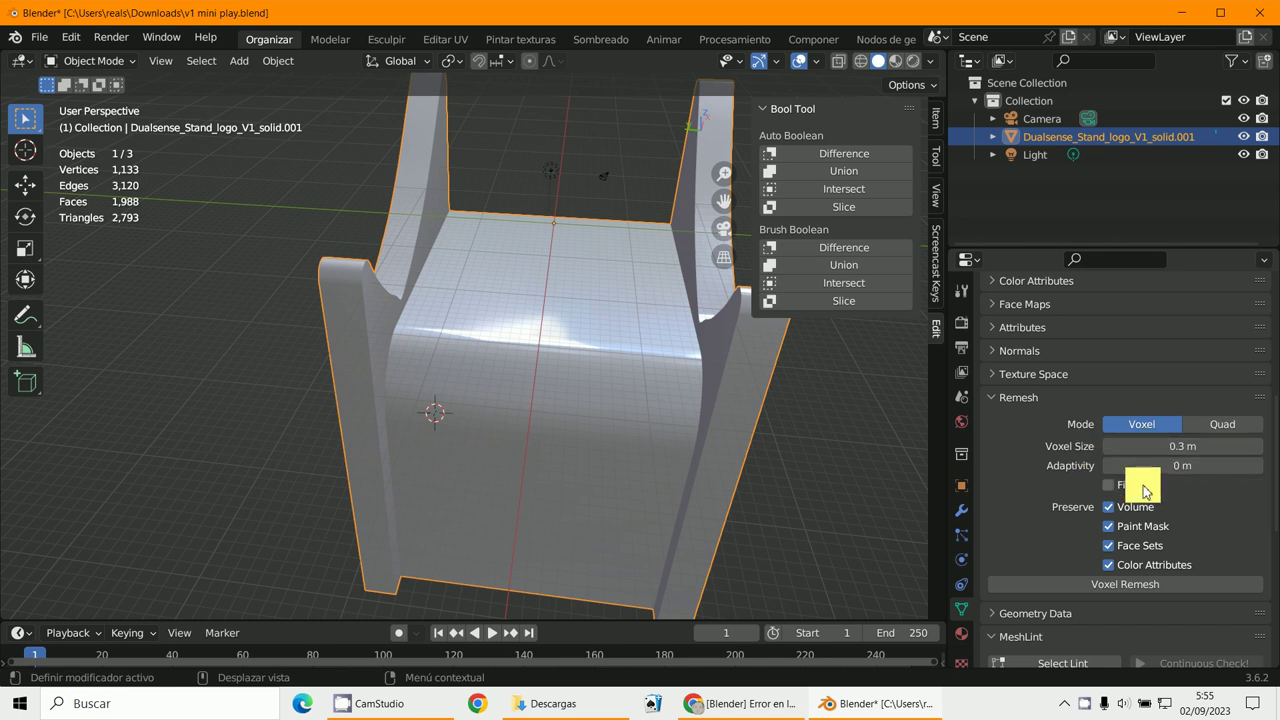
{"action": "middle_click_drag", "start_coordinate": [898, 455], "coordinate": [794, 449]}
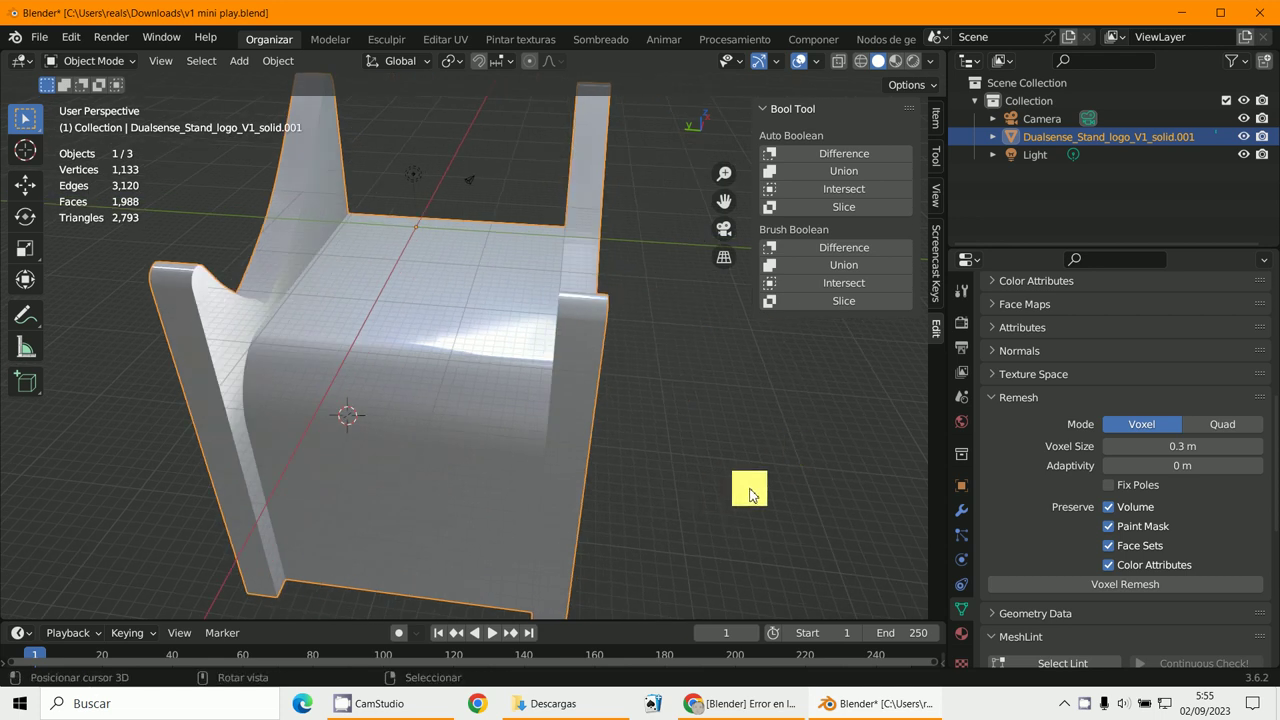
{"action": "middle_click_drag", "start_coordinate": [749, 489], "coordinate": [679, 475]}
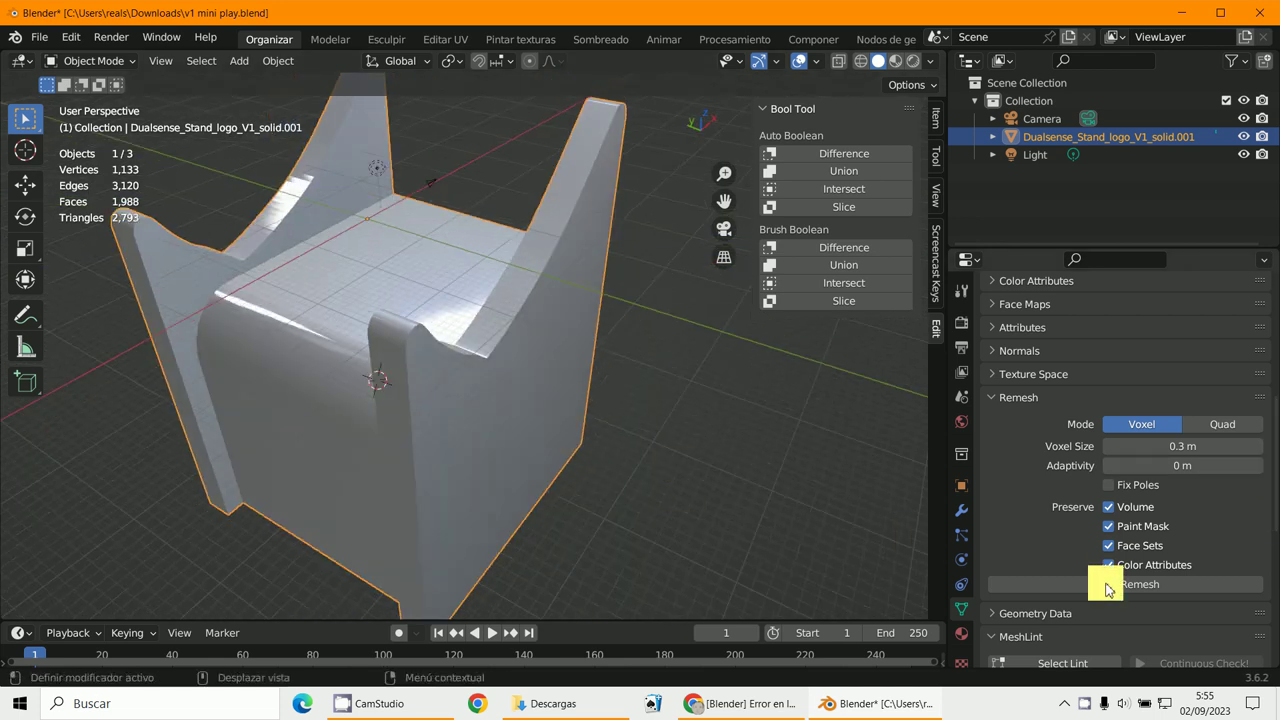
{"action": "left_click", "coordinate": [1045, 584]}
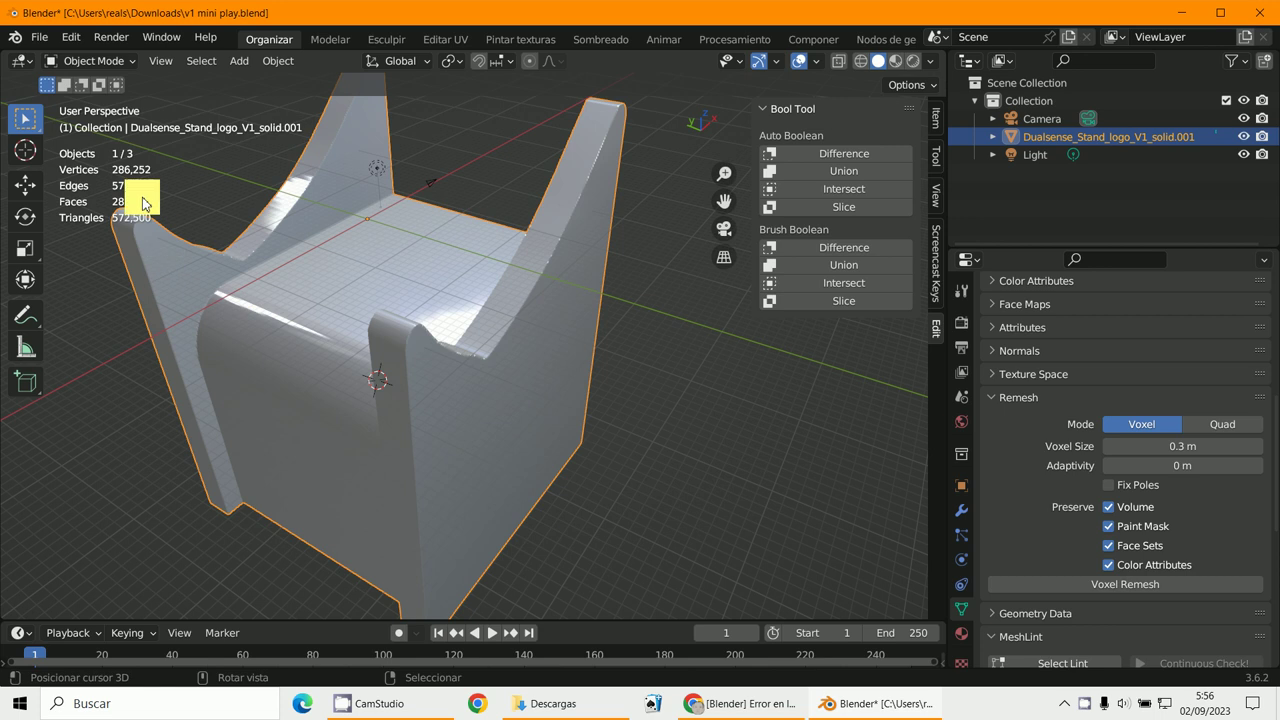
Switch the viewport lighting from MatCap to Studio and inspect the remeshed stand's edges and side walls
{"action": "middle_click_drag", "start_coordinate": [131, 200], "coordinate": [353, 357]}
{"action": "middle_click_drag", "start_coordinate": [282, 408], "coordinate": [616, 282]}
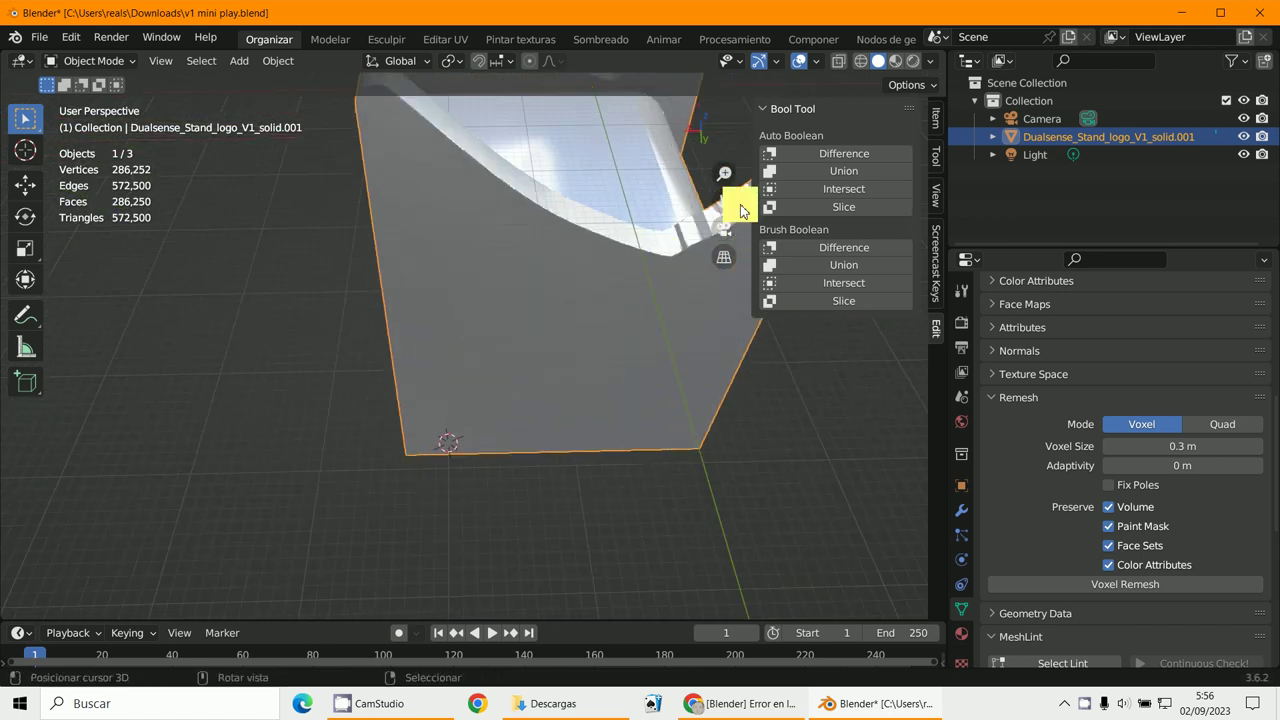
{"action": "left_click", "coordinate": [929, 64]}
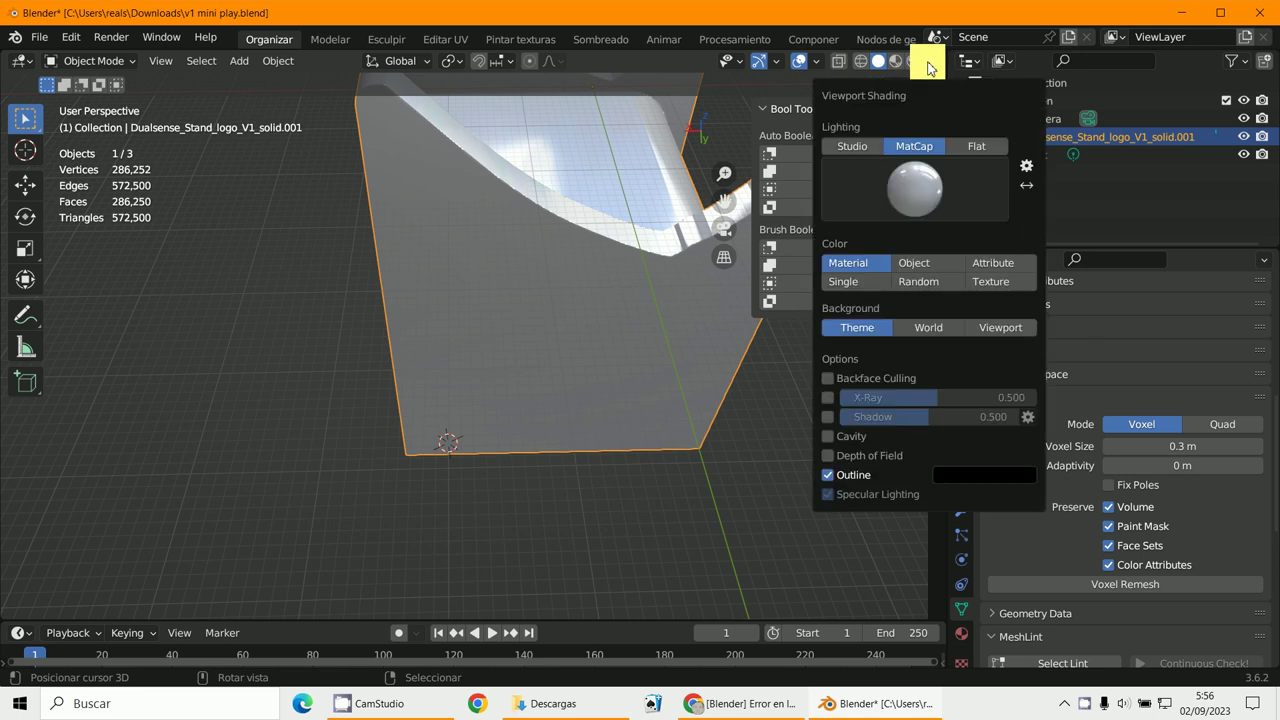
{"action": "left_click", "coordinate": [857, 149]}
{"action": "mouse_move", "coordinate": [645, 232]}
{"action": "middle_mouse_down"}
{"action": "mouse_move", "coordinate": [659, 243]}
{"action": "mouse_move", "coordinate": [574, 277]}
{"action": "mouse_move", "coordinate": [340, 232]}
{"action": "mouse_move", "coordinate": [286, 257]}
{"action": "mouse_move", "coordinate": [286, 244]}
{"action": "mouse_move", "coordinate": [311, 316]}
{"action": "mouse_move", "coordinate": [274, 289]}
{"action": "mouse_move", "coordinate": [283, 274]}
{"action": "mouse_move", "coordinate": [337, 274]}
{"action": "middle_mouse_up"}
{"action": "scroll", "coordinate": [339, 232], "scroll_direction": "up", "scroll_amount": 3}
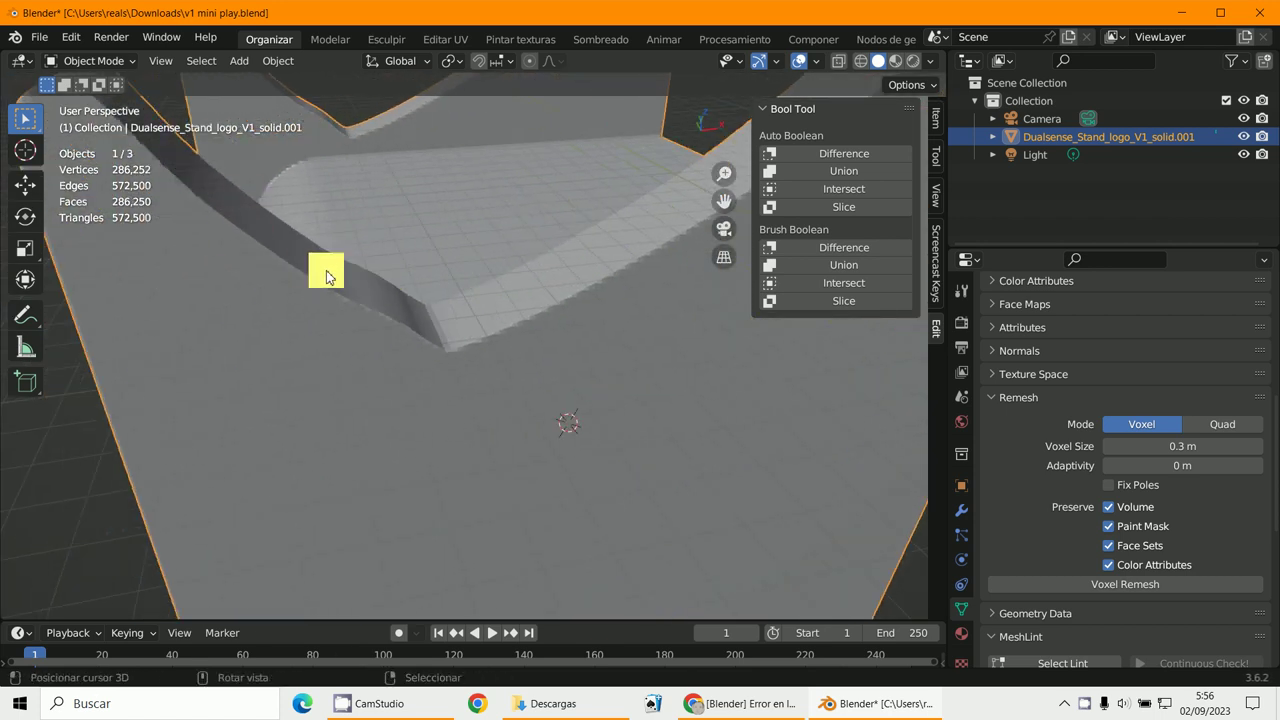
{"action": "scroll", "coordinate": [370, 294], "scroll_direction": "down", "scroll_amount": 6}
{"action": "mouse_move", "coordinate": [380, 294]}
{"action": "middle_mouse_down"}
{"action": "mouse_move", "coordinate": [409, 328]}
{"action": "mouse_move", "coordinate": [386, 314]}
{"action": "middle_mouse_up"}
{"action": "scroll", "coordinate": [386, 314], "scroll_direction": "up", "scroll_amount": 2}
{"action": "left_click", "coordinate": [385, 713]}
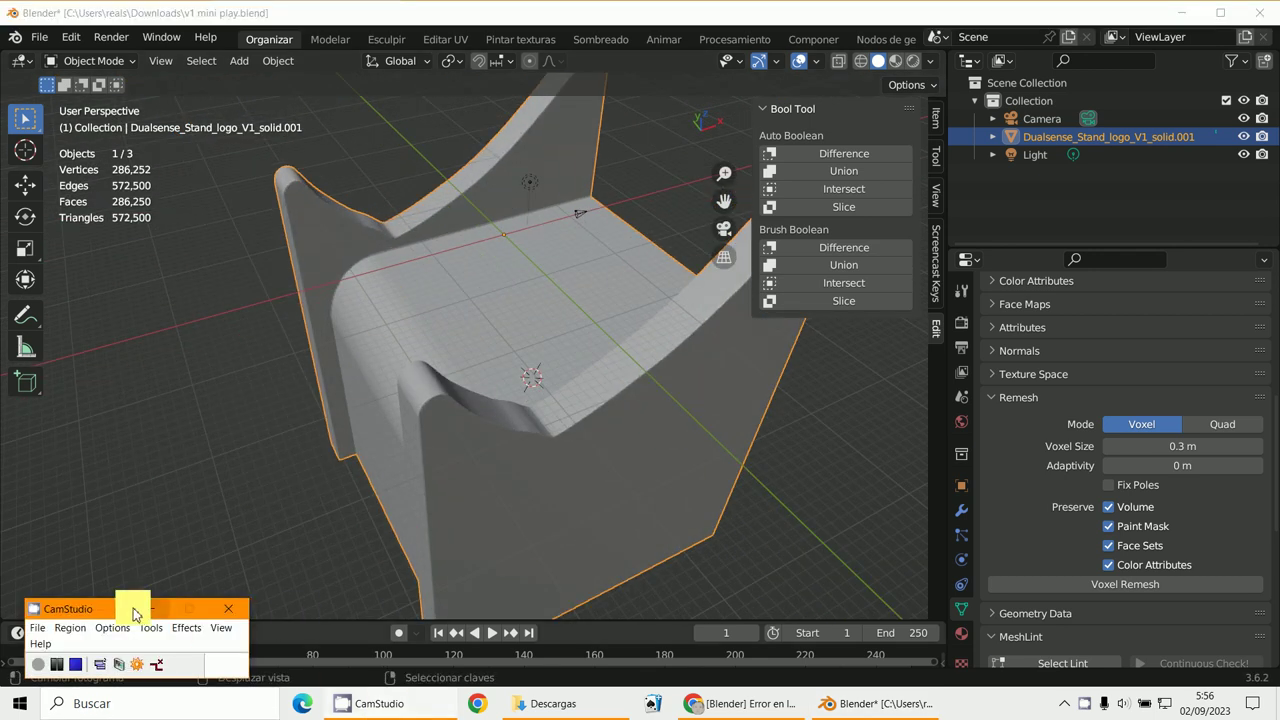